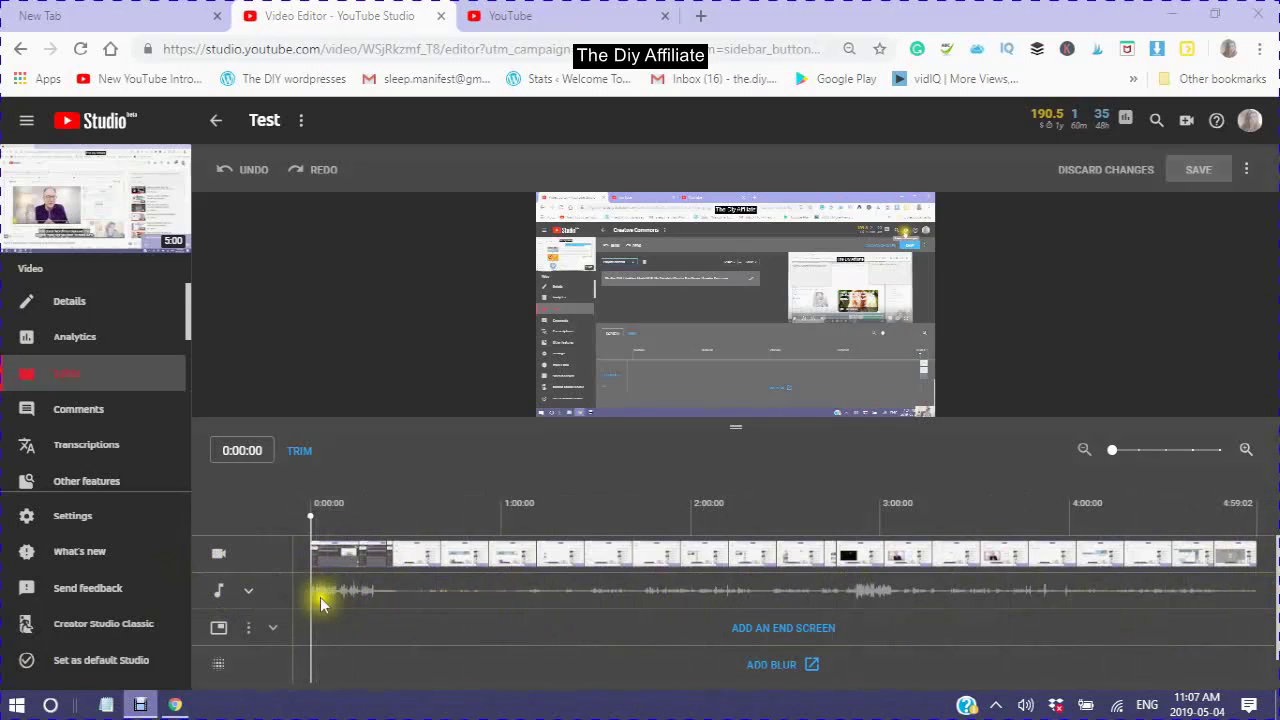
Step: Expand the audio track of the Test video's timeline and open the page for adding or replacing its audio
click(248, 596)
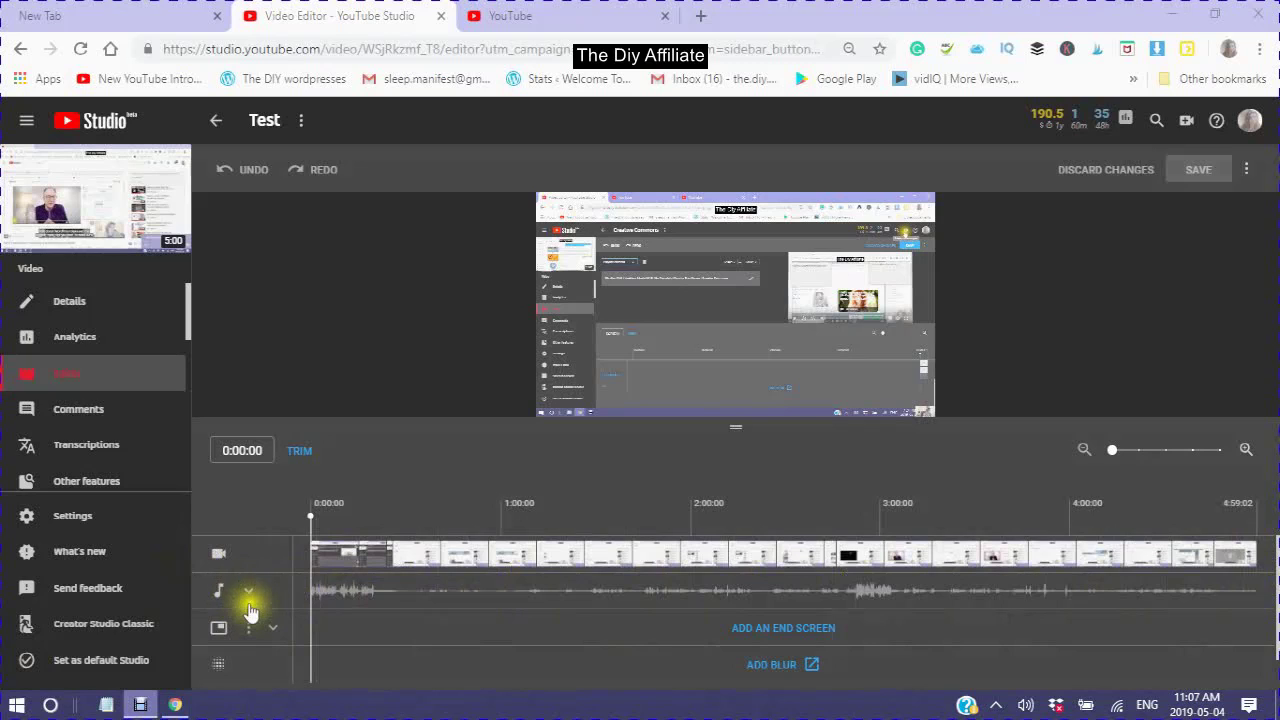
click(248, 596)
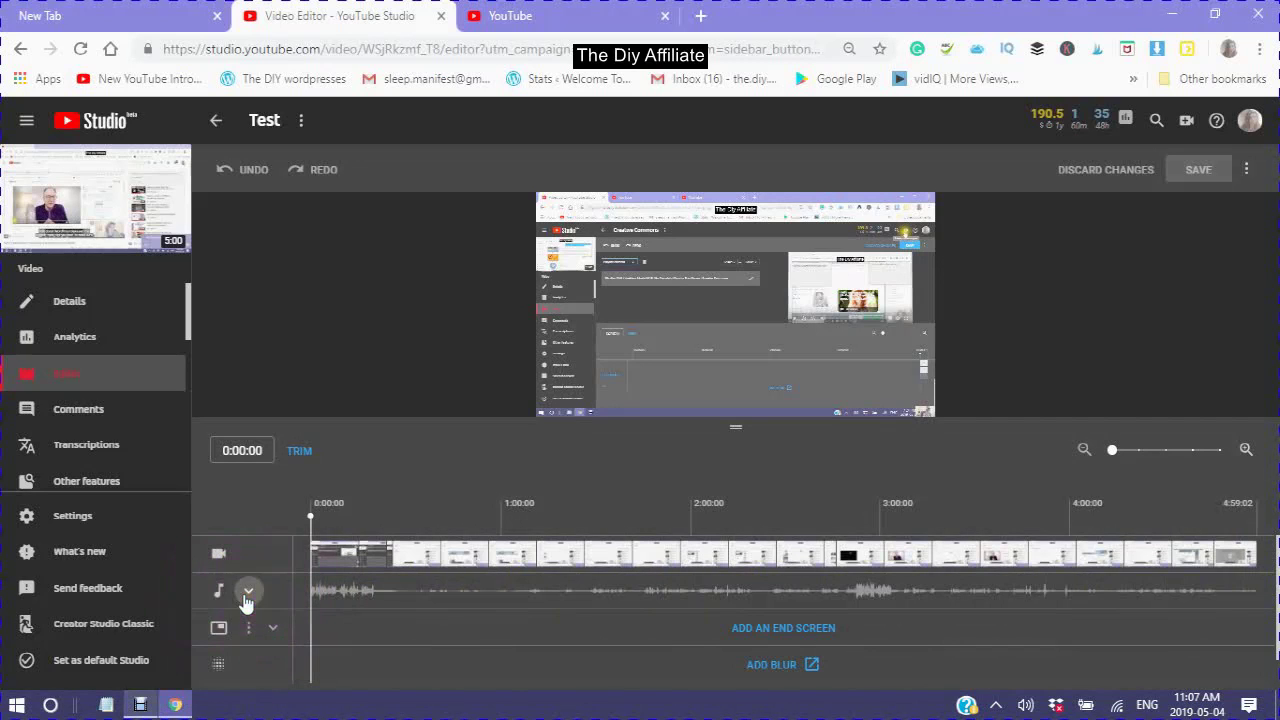
click(222, 636)
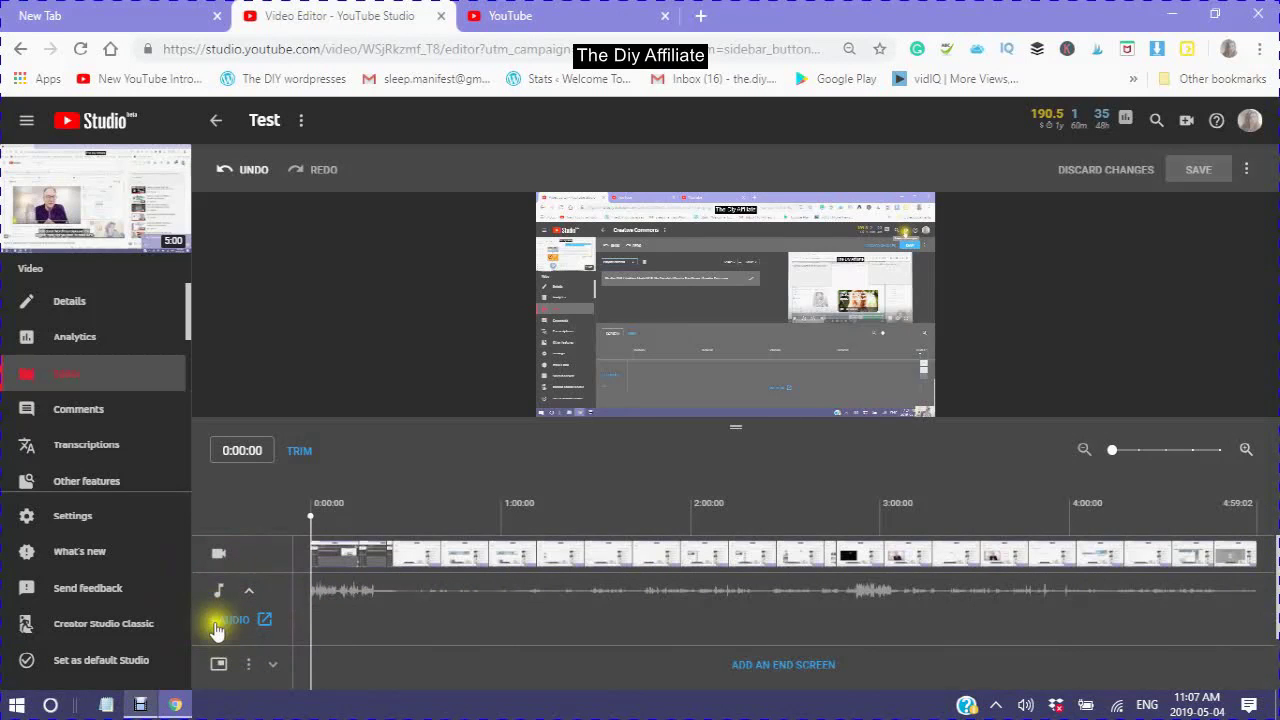
click(236, 624)
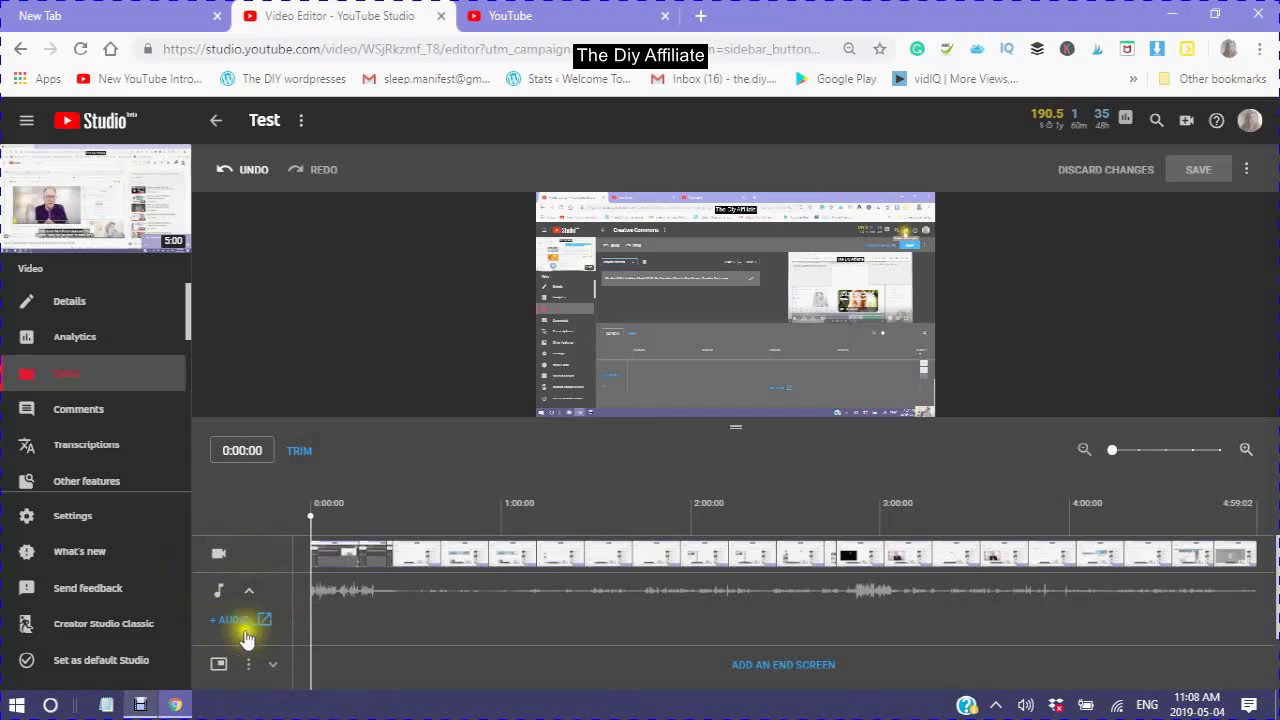
click(253, 621)
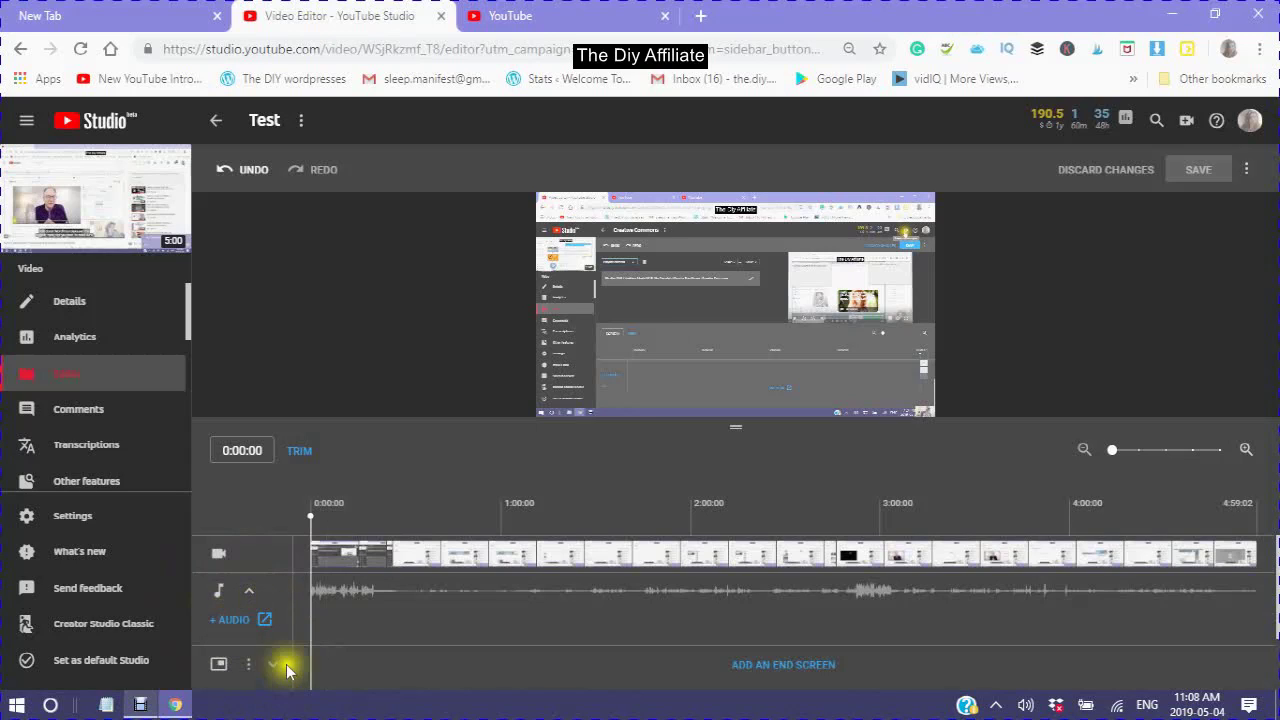
click(260, 622)
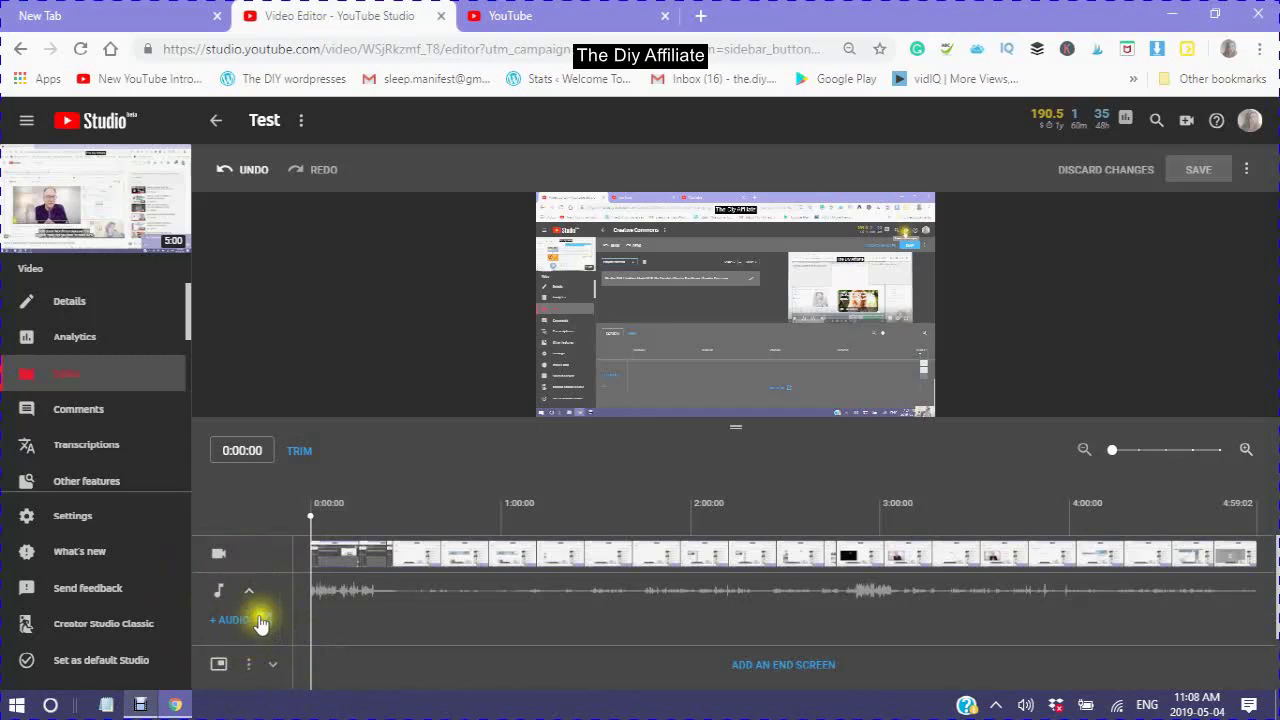
click(260, 622)
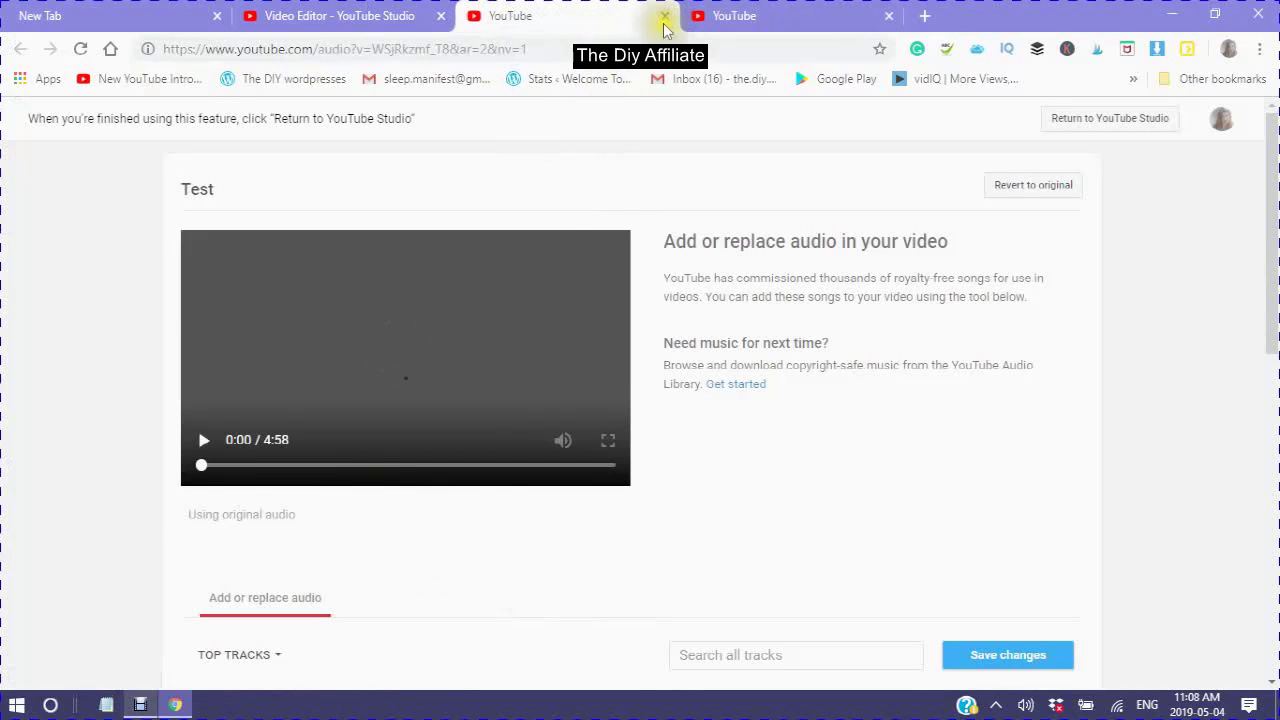
Step: Switch the list of available music from top tracks to all tracks
scroll(430, 535, down, 2)
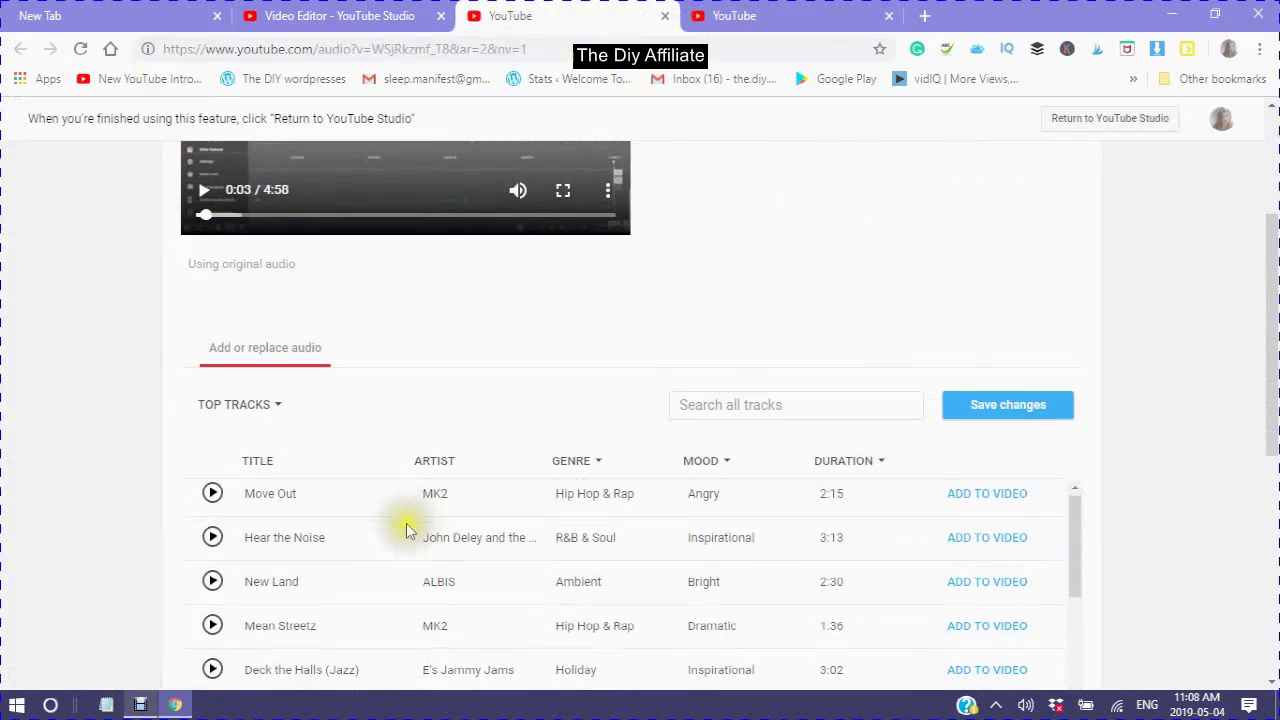
scroll(340, 540, down, 1)
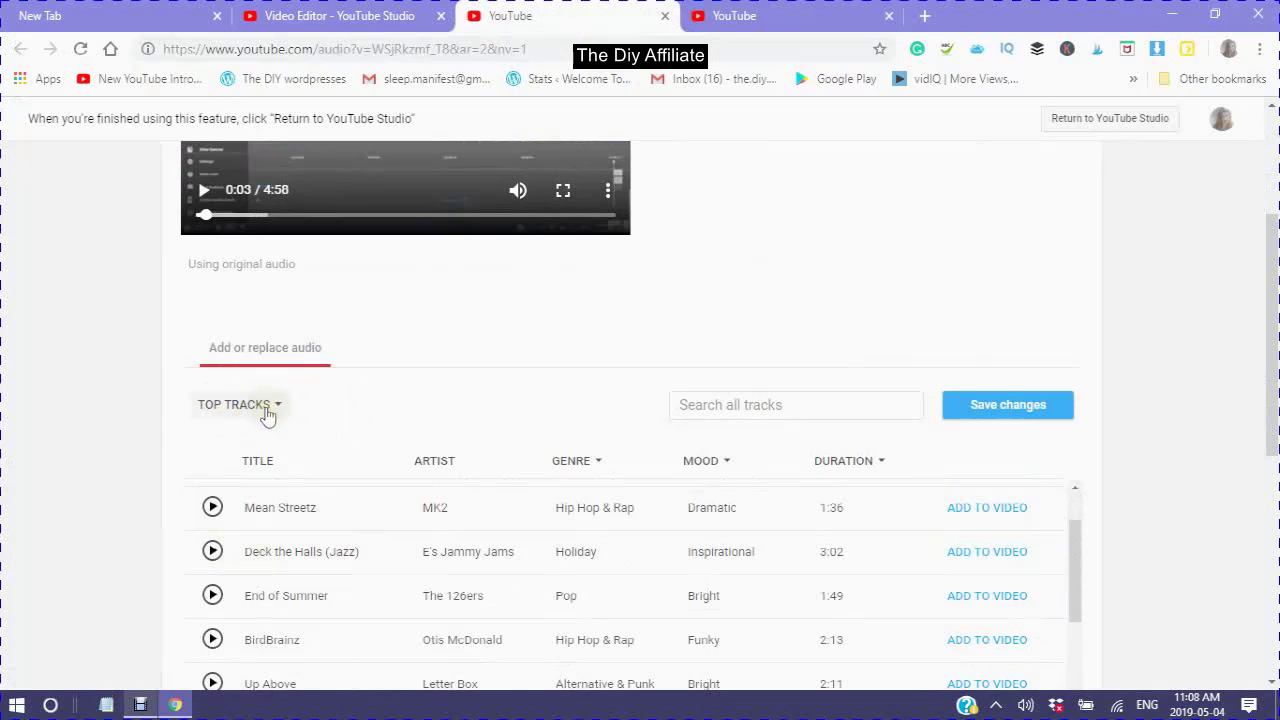
click(279, 408)
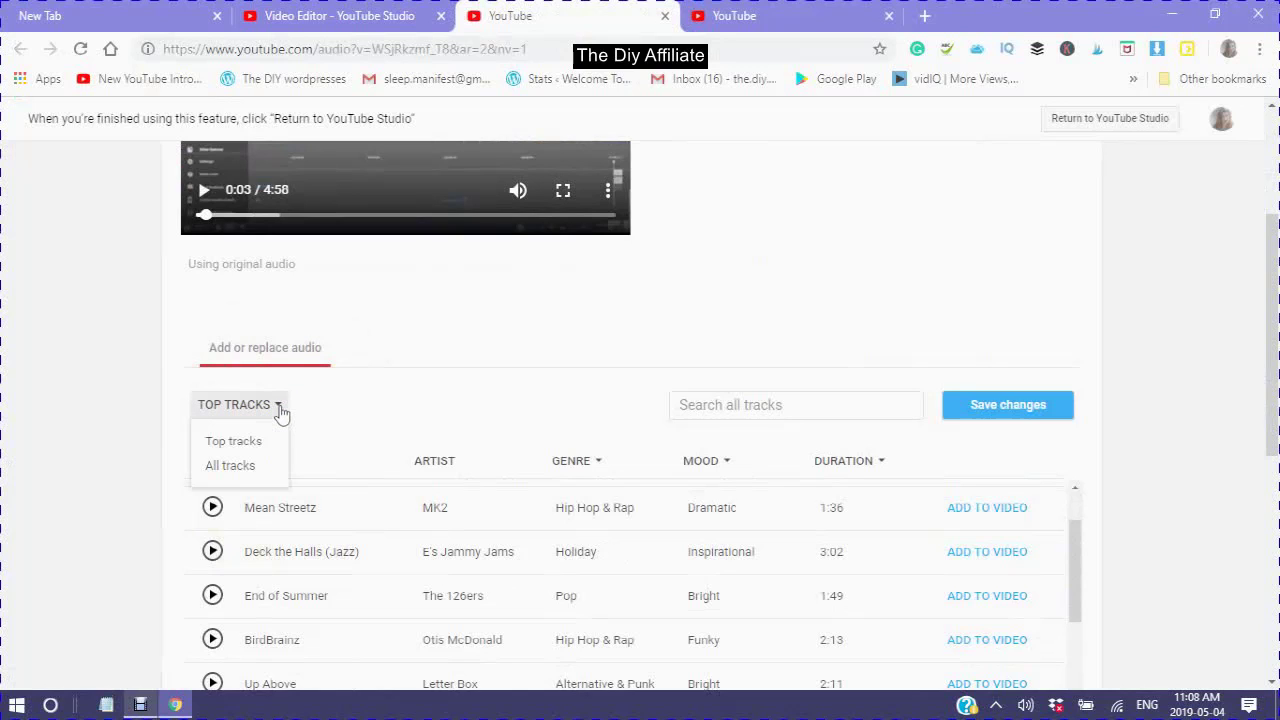
click(229, 466)
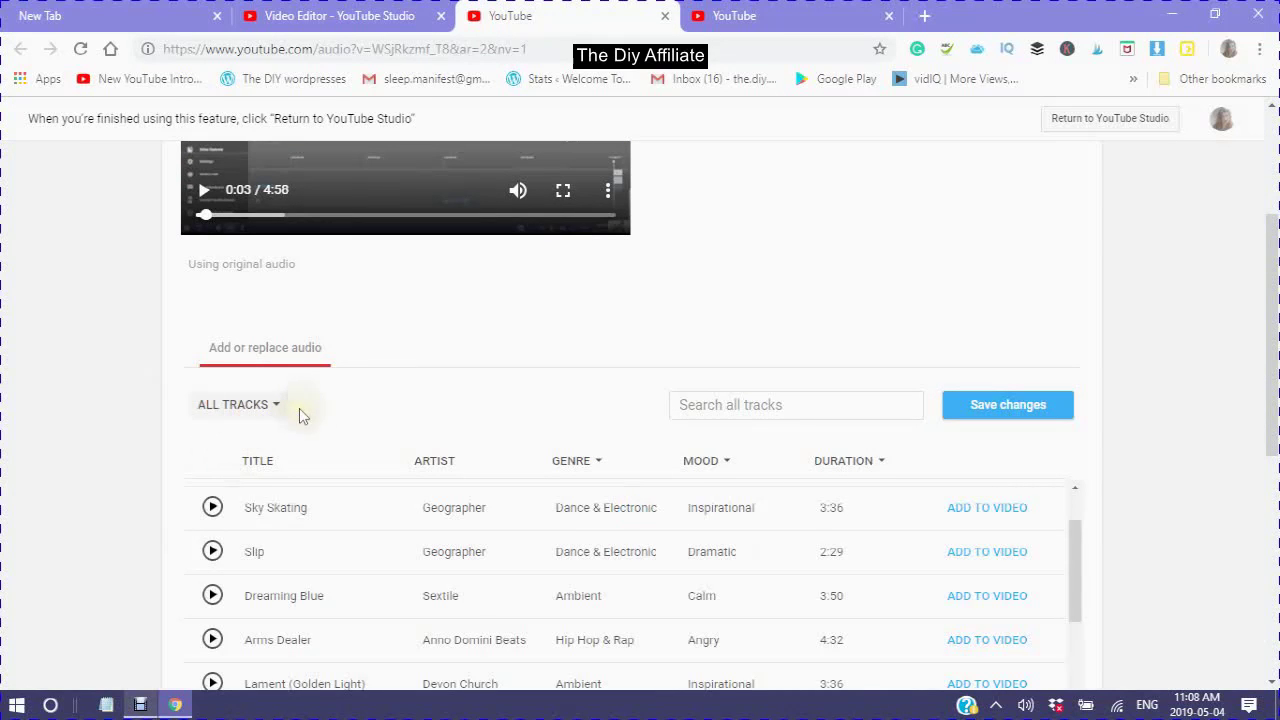
scroll(343, 405, down, 2)
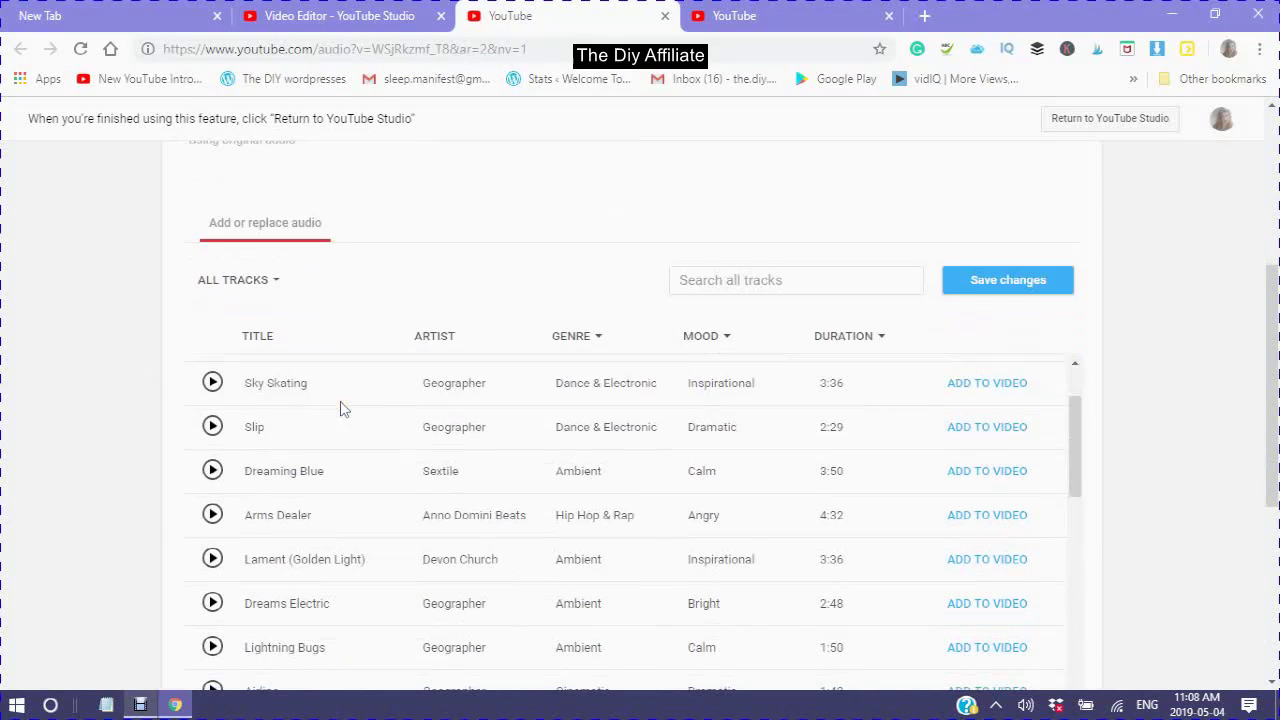
Step: Examine the genre and mood filters and browse the full list of available tracks for the video
click(597, 348)
click(600, 339)
click(748, 349)
scroll(830, 612, down, 3)
scroll(820, 620, down, 7)
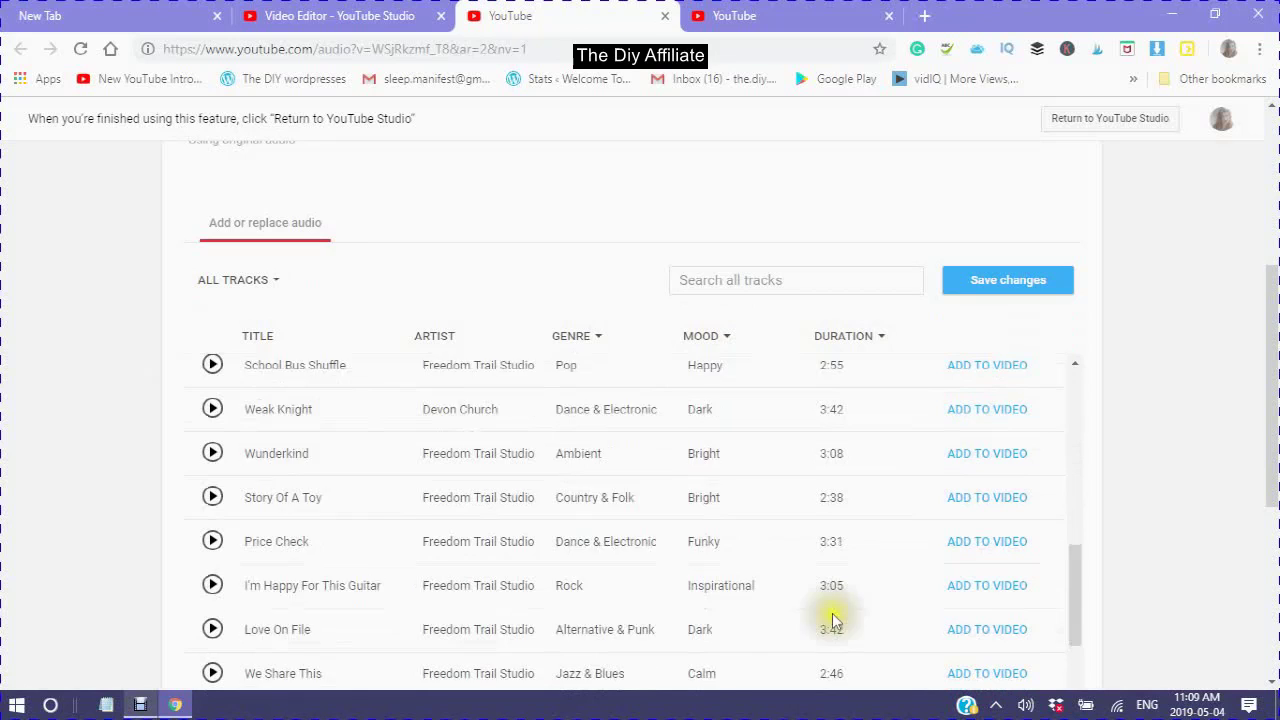
scroll(795, 585, up, 3)
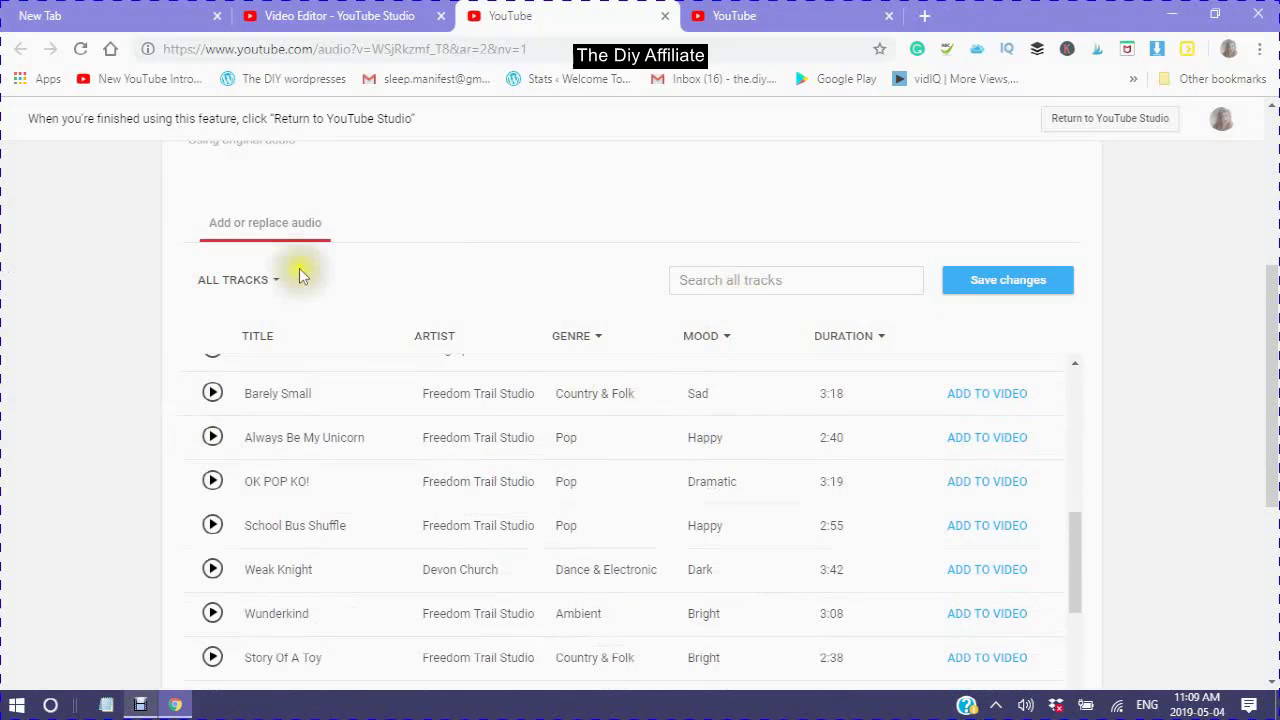
scroll(340, 400, up, 8)
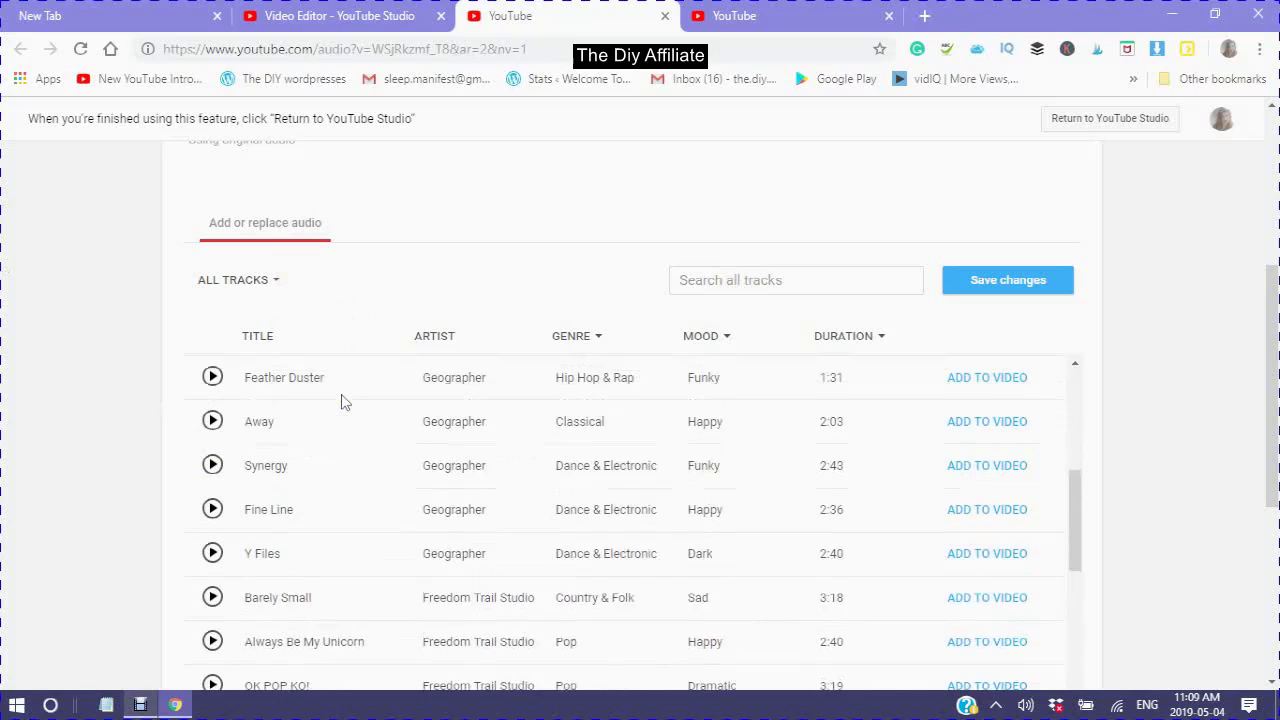
scroll(449, 285, up, 3)
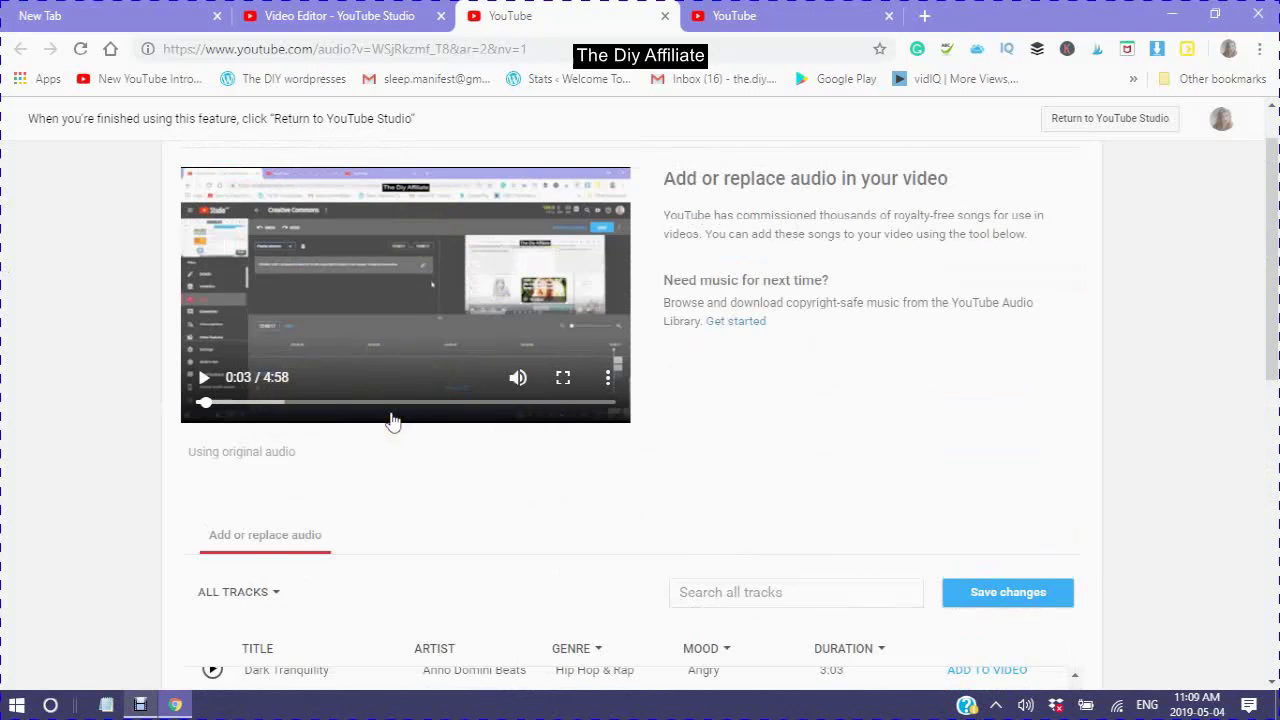
scroll(392, 421, down, 2)
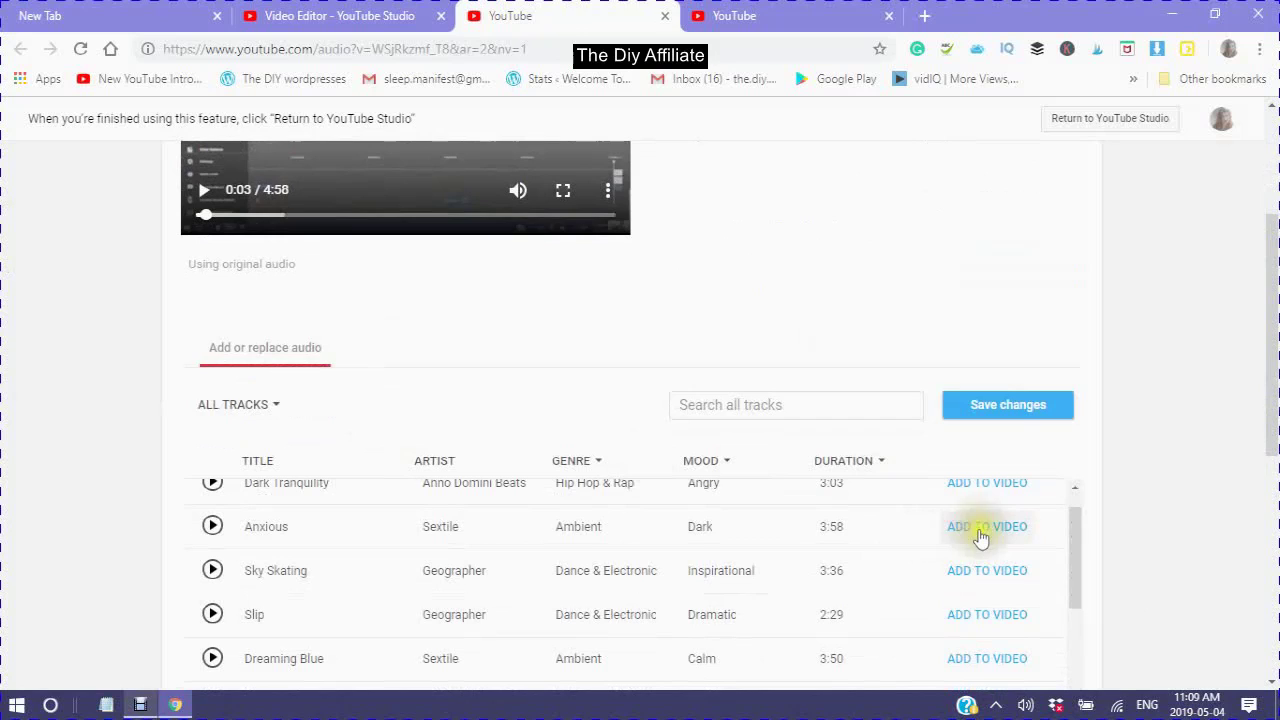
click(980, 537)
click(980, 537)
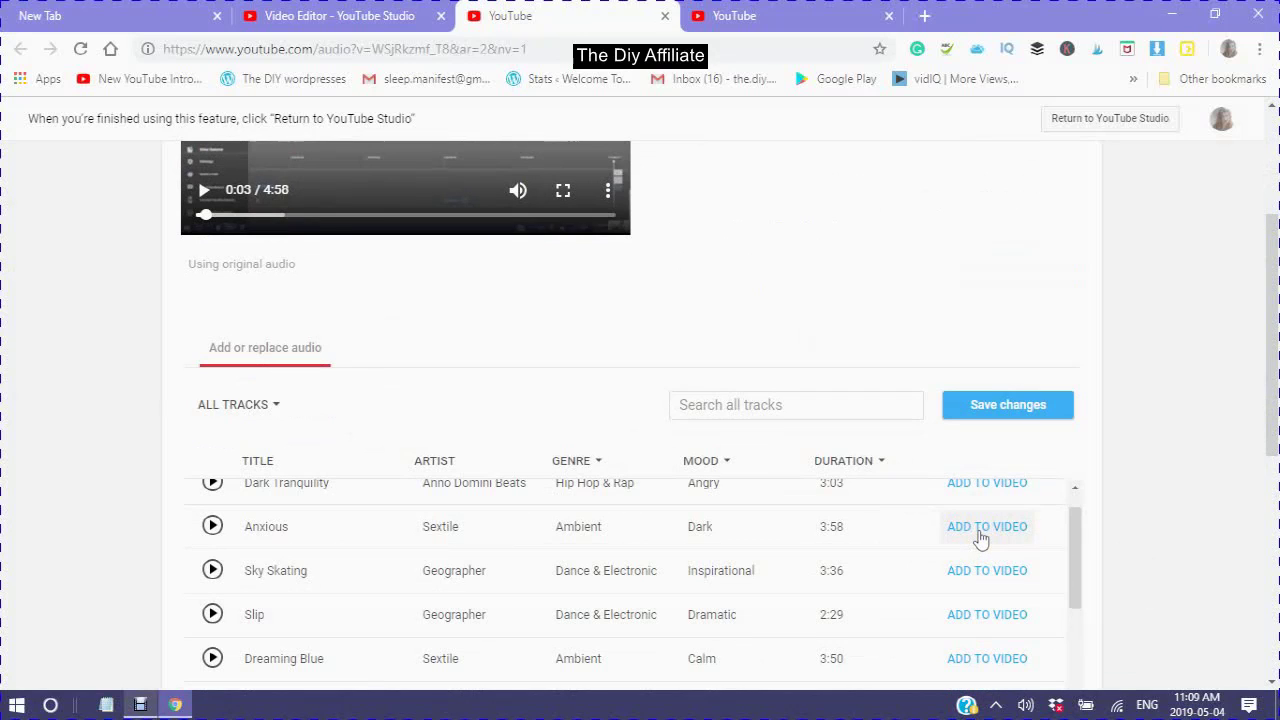
click(985, 535)
click(990, 410)
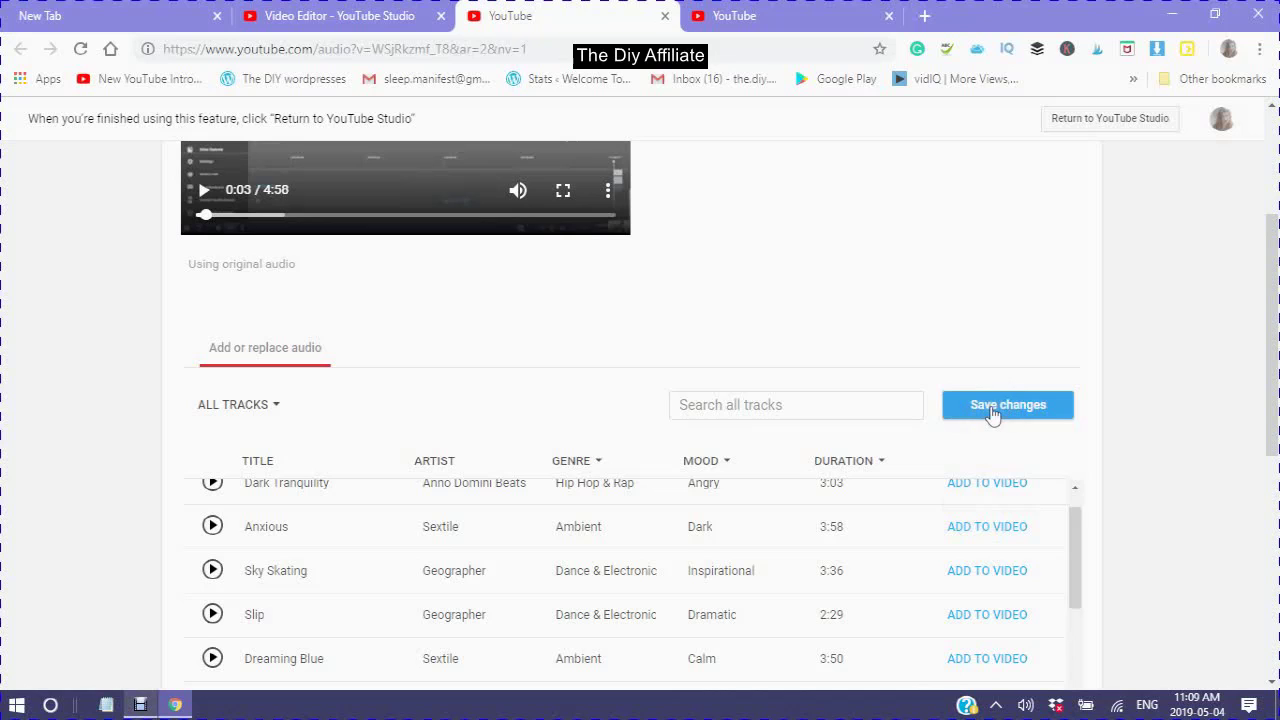
Step: Open the YouTube Audio Library from the add-audio page and look through its free music tracks
scroll(477, 310, up, 3)
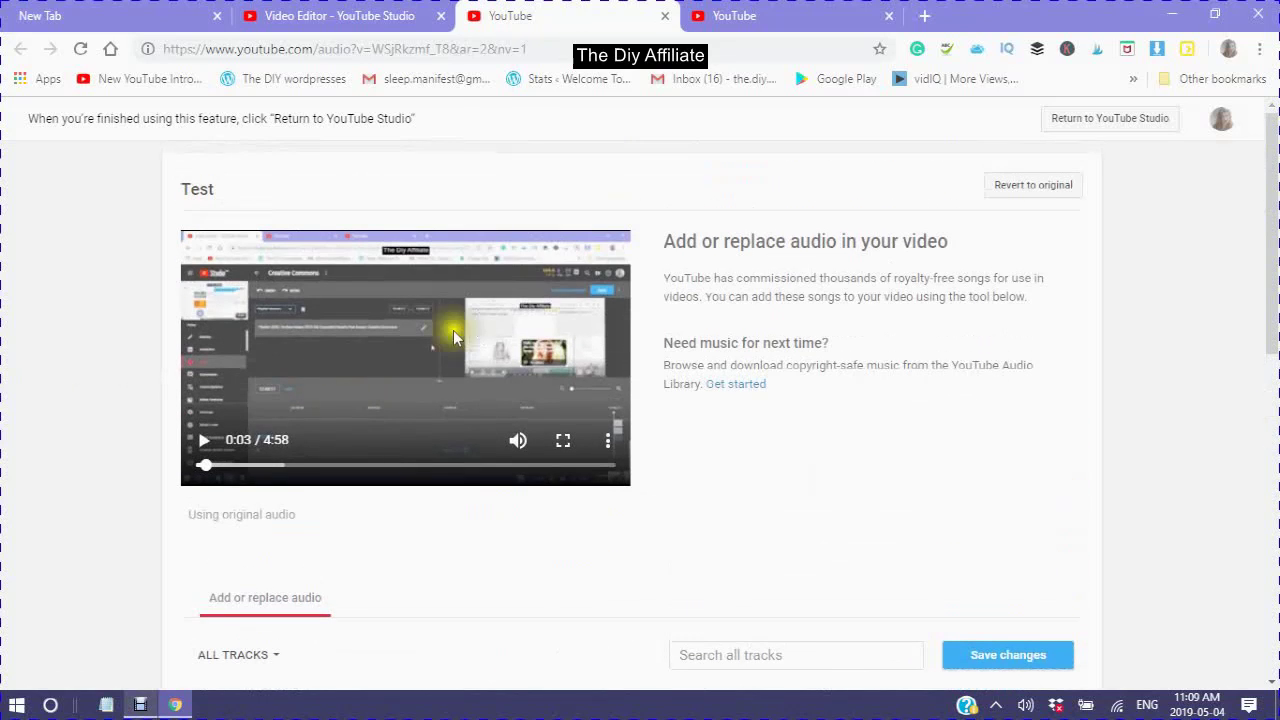
click(732, 386)
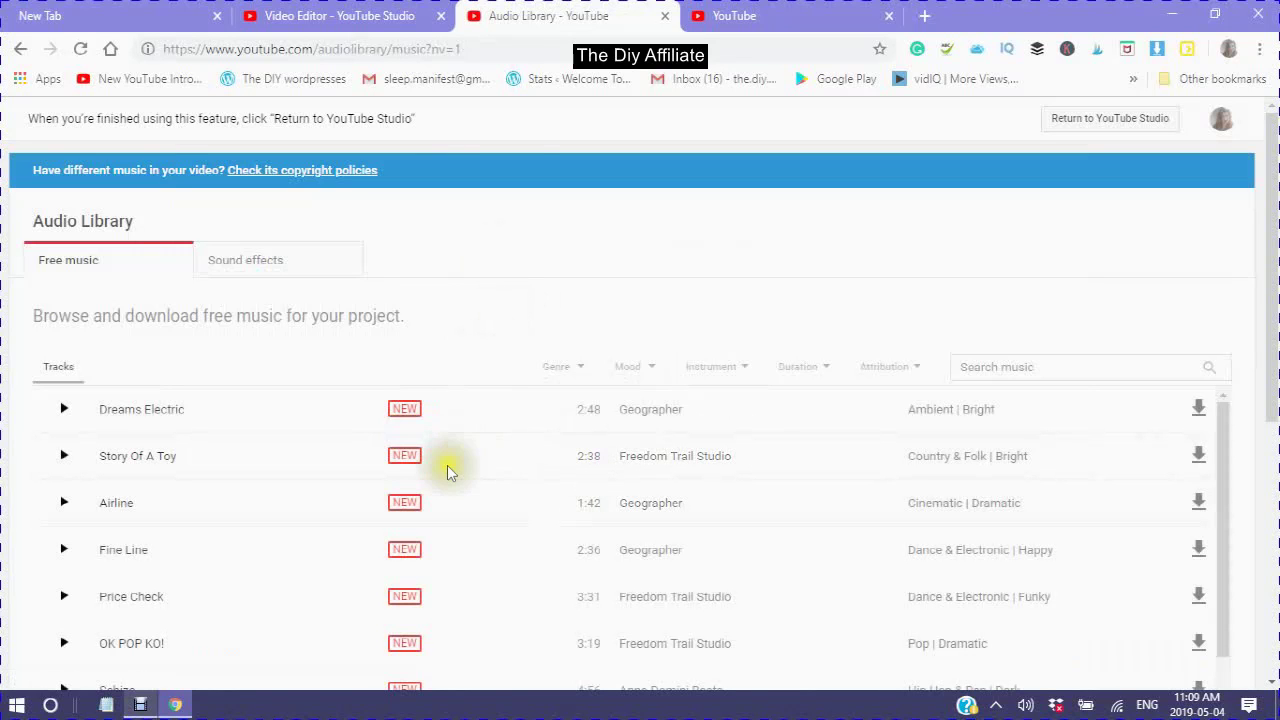
scroll(454, 476, down, 3)
scroll(449, 480, up, 3)
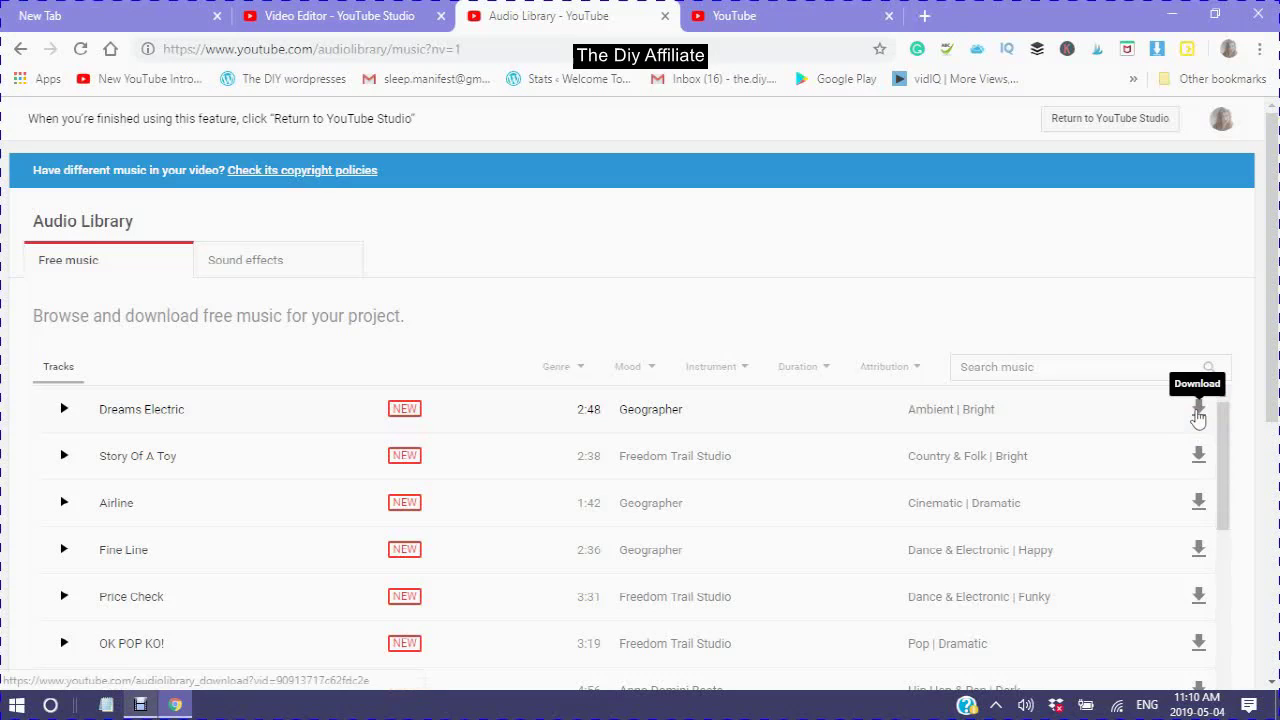
Step: Download the Dreams Electric track as the MP3 file Dreams_Electric into a new folder on the Desktop
click(1198, 419)
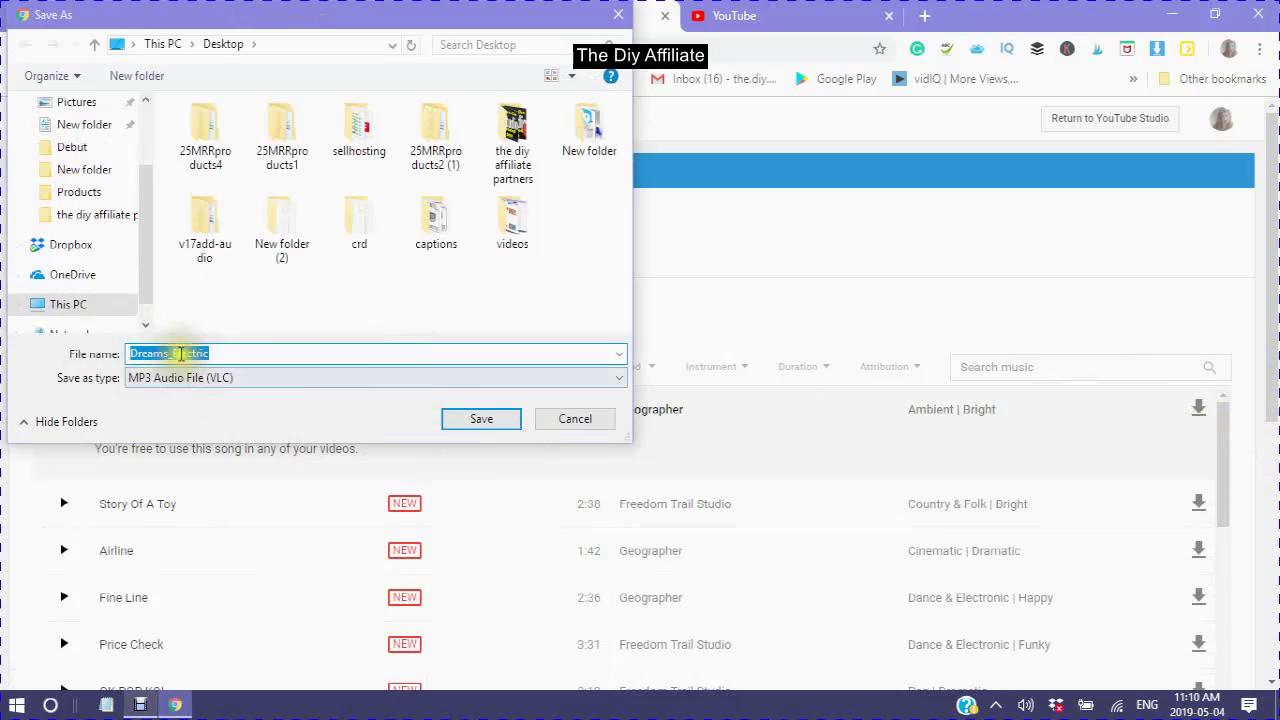
click(125, 86)
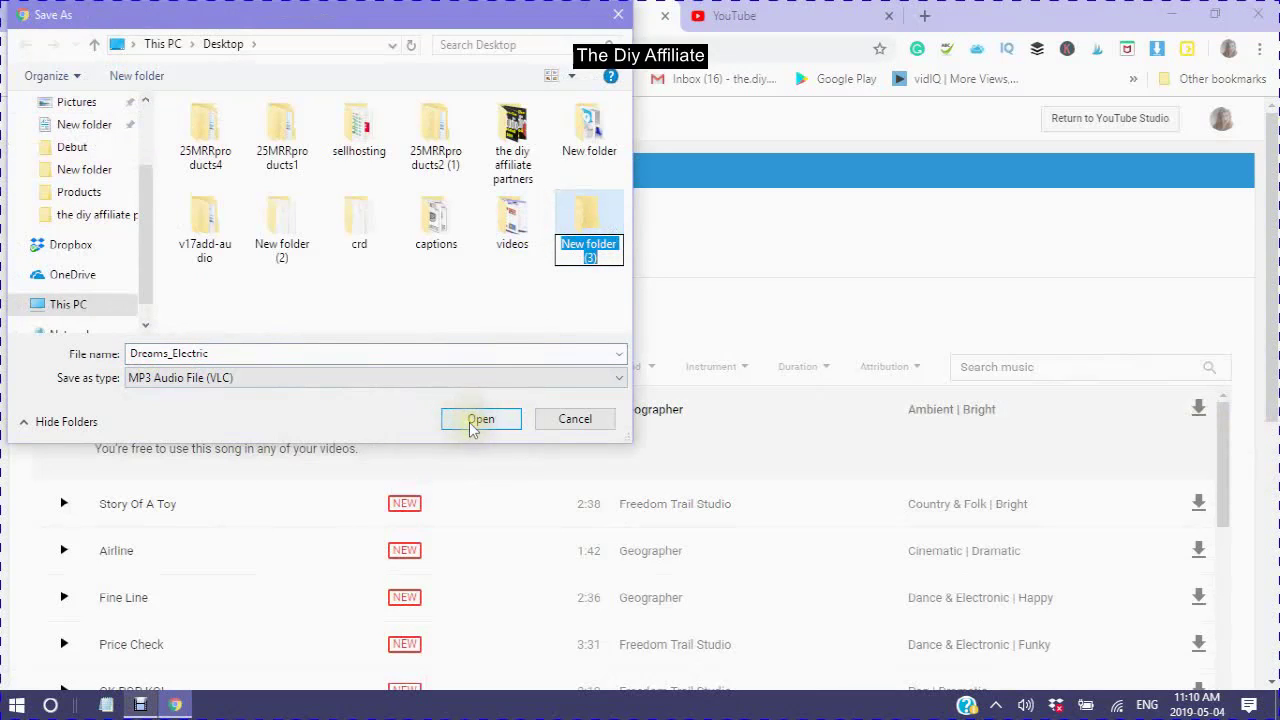
click(486, 420)
click(487, 421)
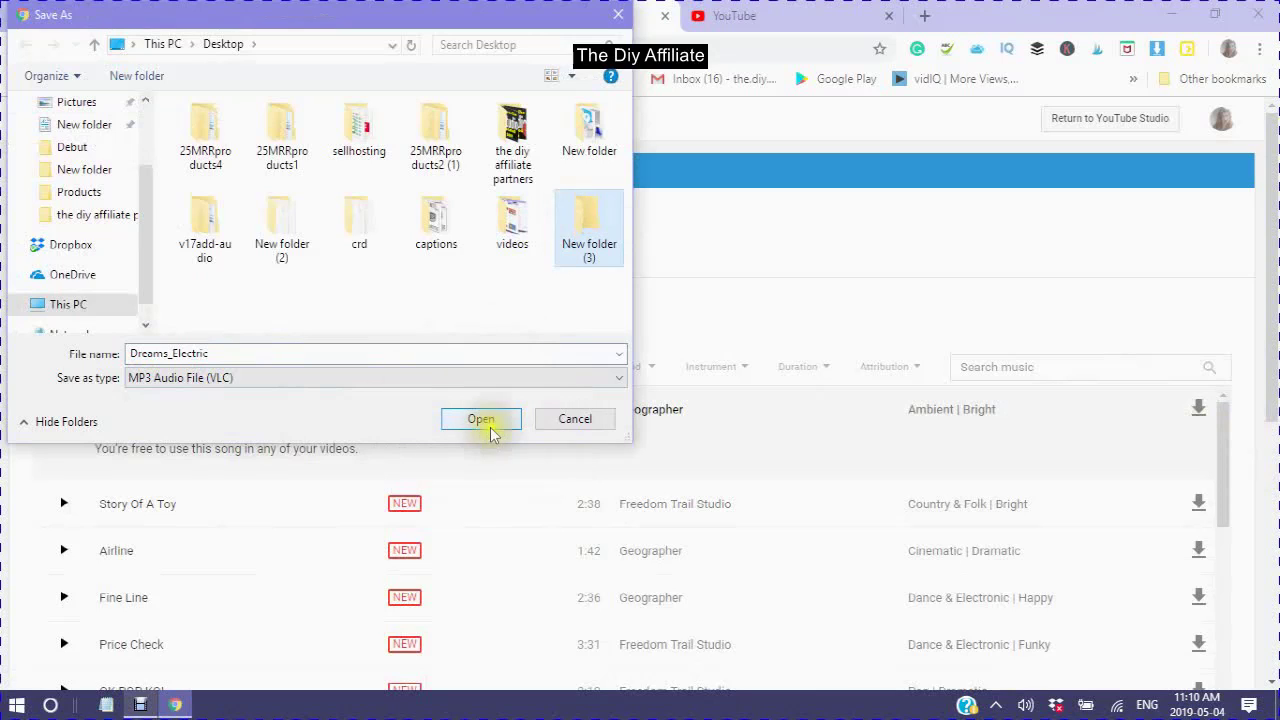
click(487, 422)
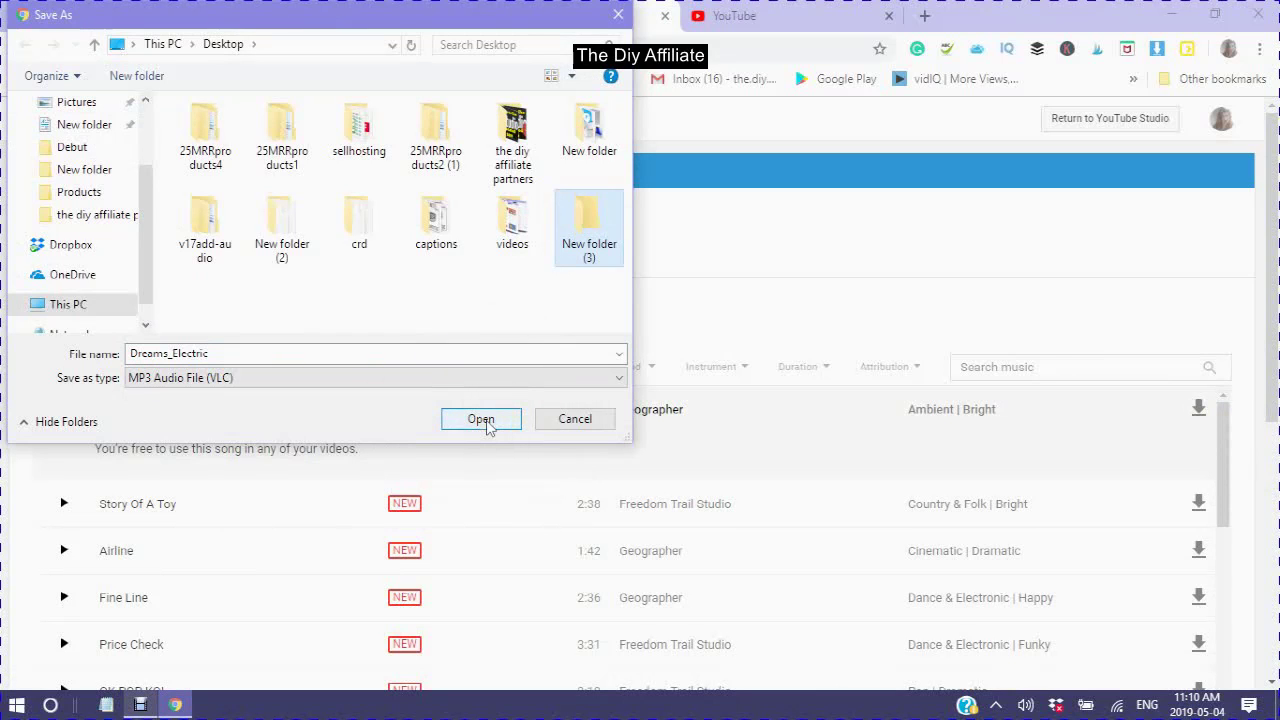
click(481, 419)
click(484, 420)
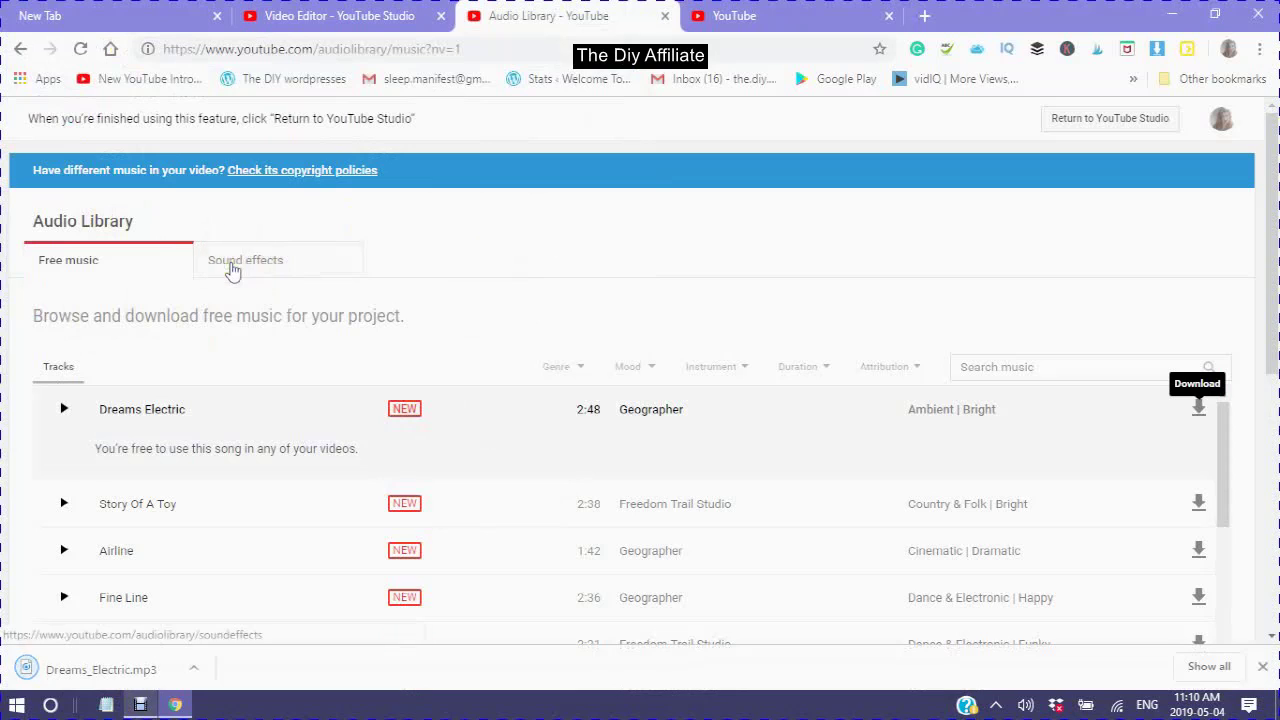
Step: Show the sound effects collection of the Audio Library
click(231, 270)
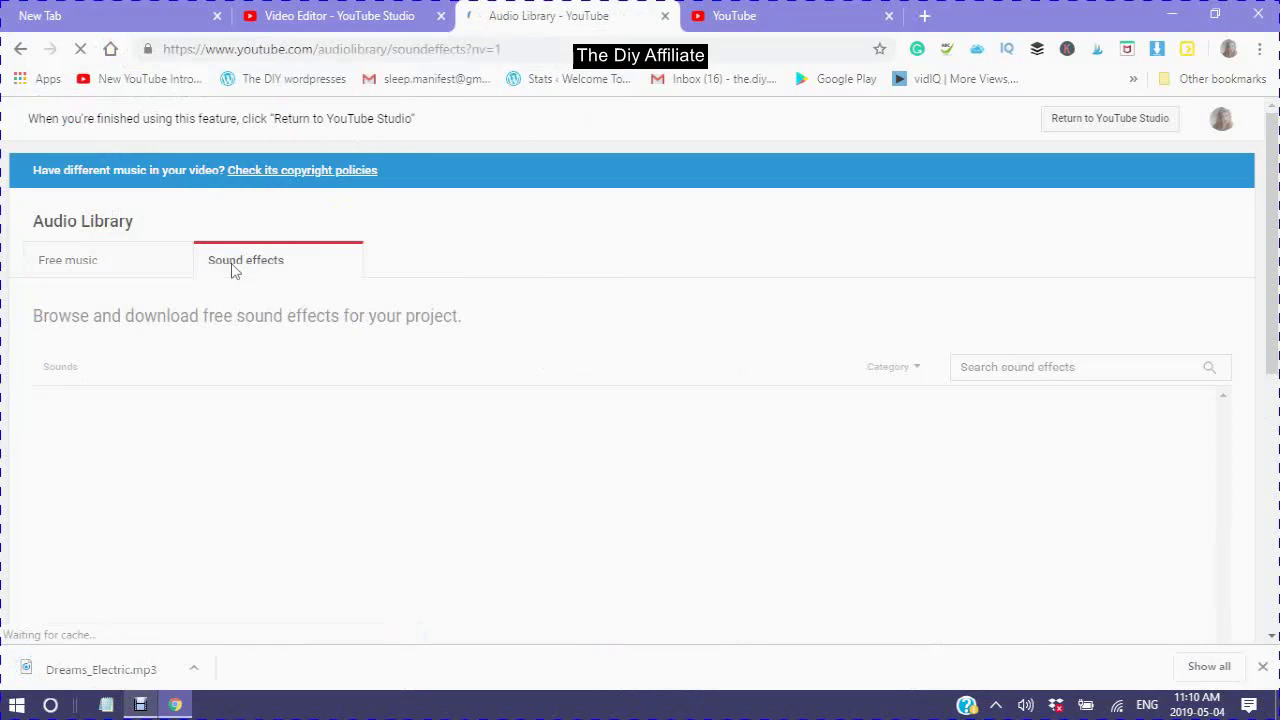
click(232, 270)
click(234, 272)
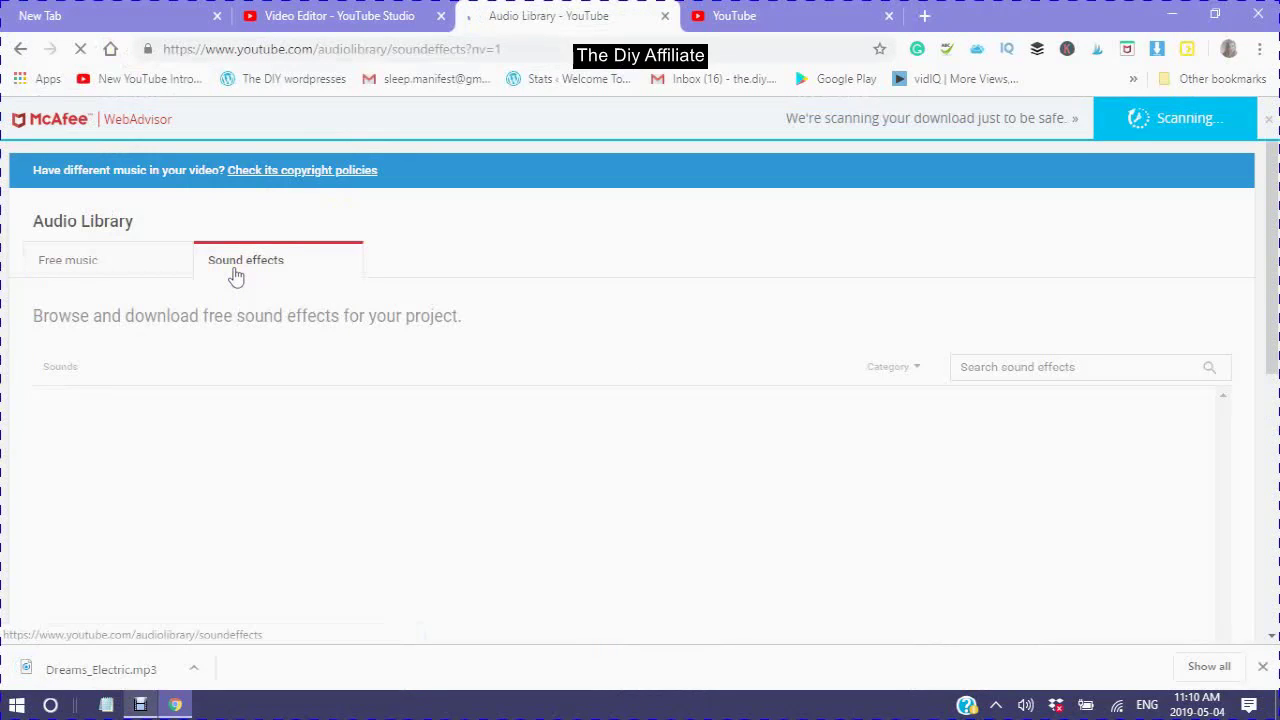
click(234, 272)
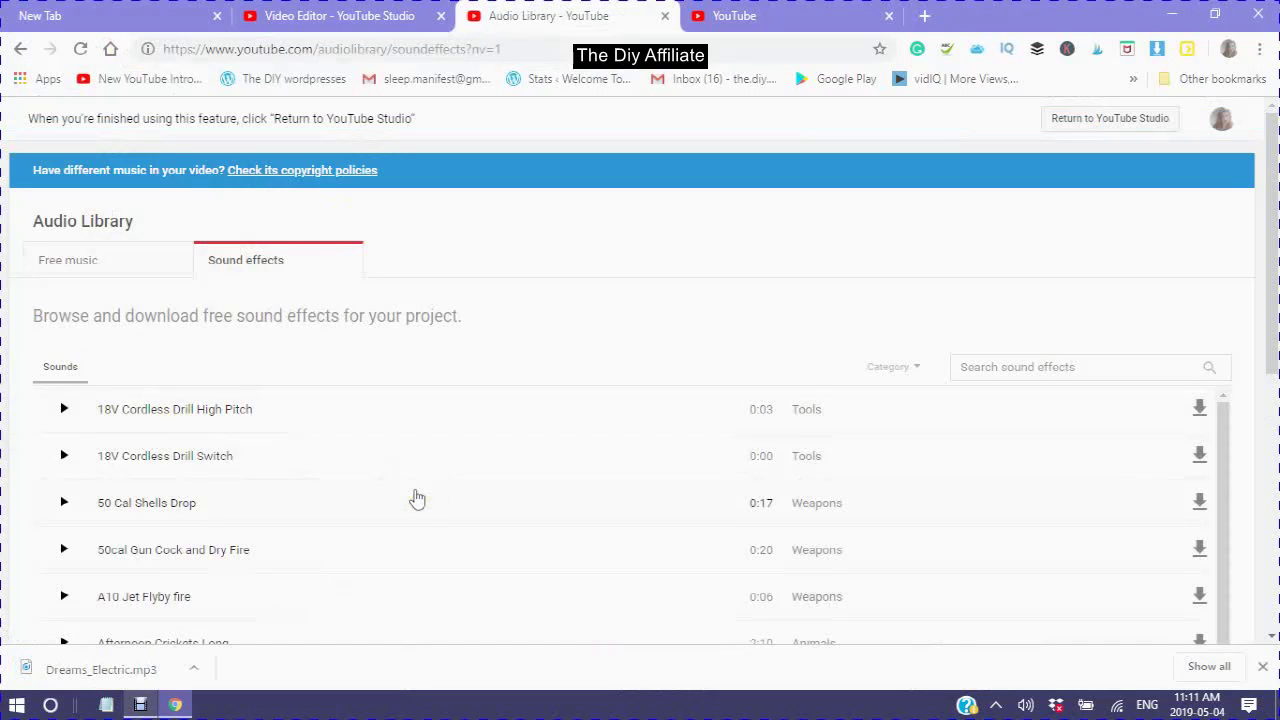
Step: Browse the list of free sound effects with their durations, categories and download options
scroll(427, 514, down, 2)
scroll(427, 514, down, 6)
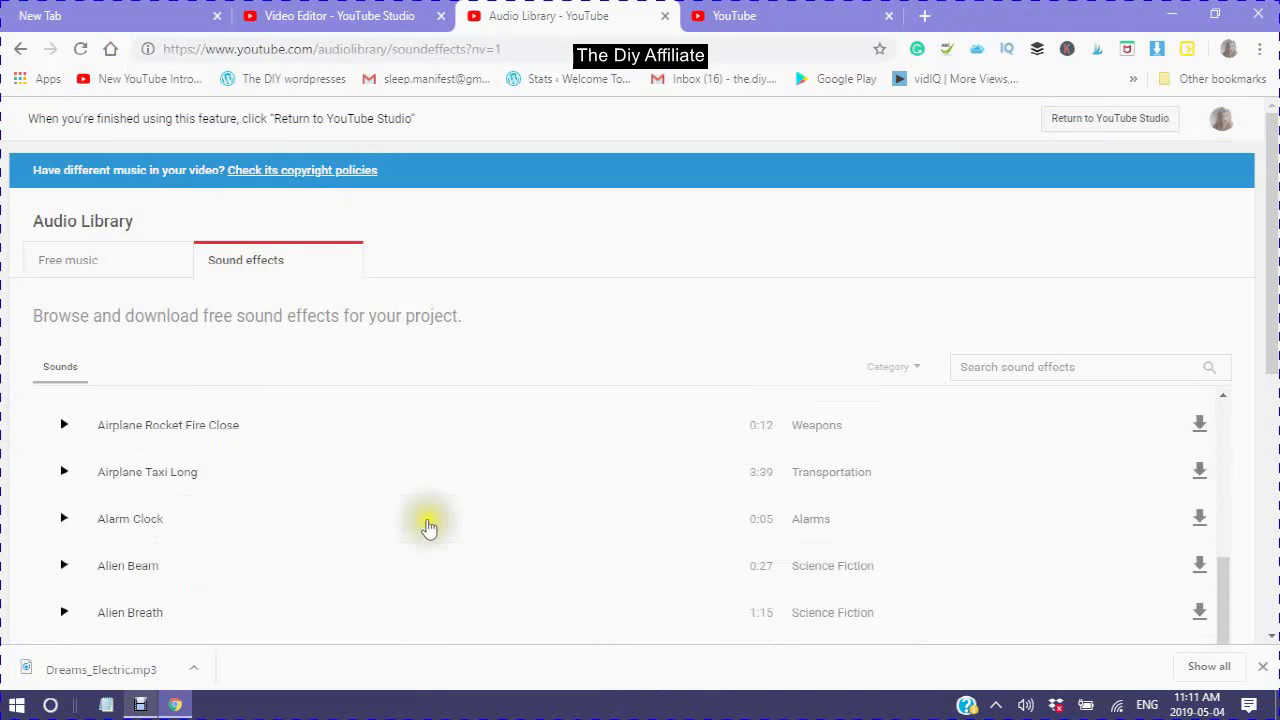
scroll(410, 530, up, 8)
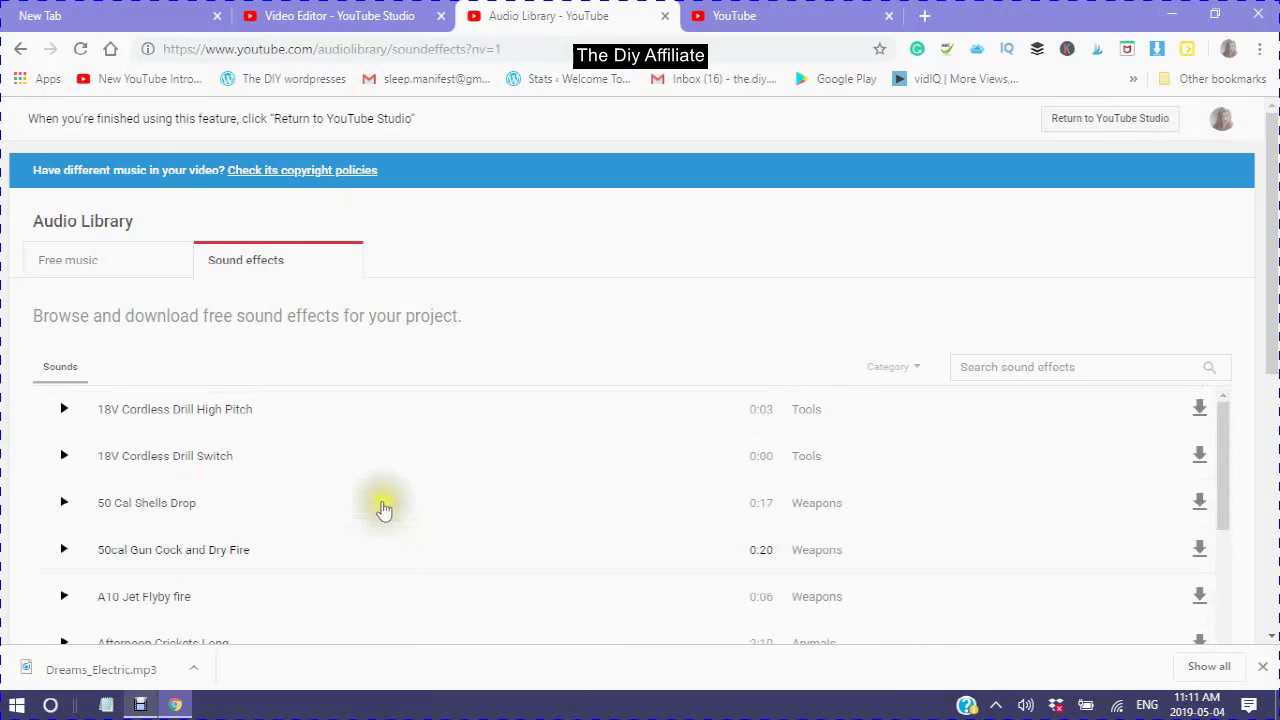
click(1199, 414)
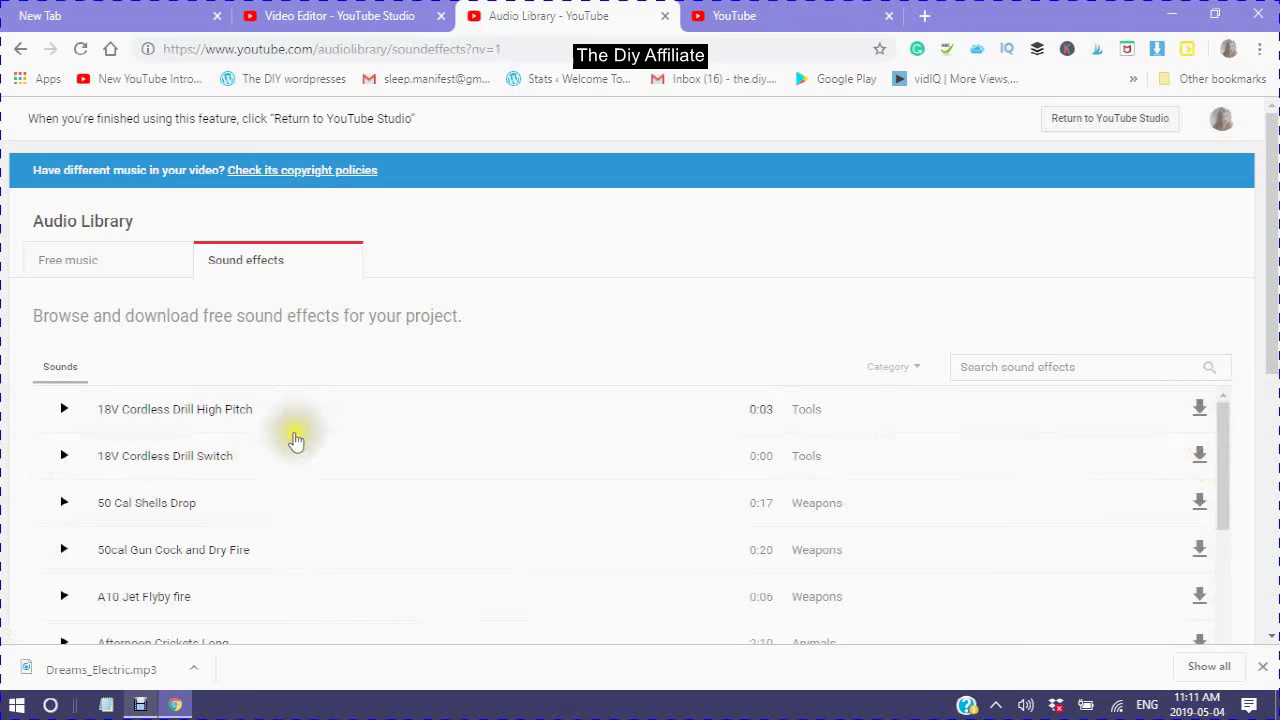
scroll(285, 449, down, 3)
scroll(280, 450, up, 3)
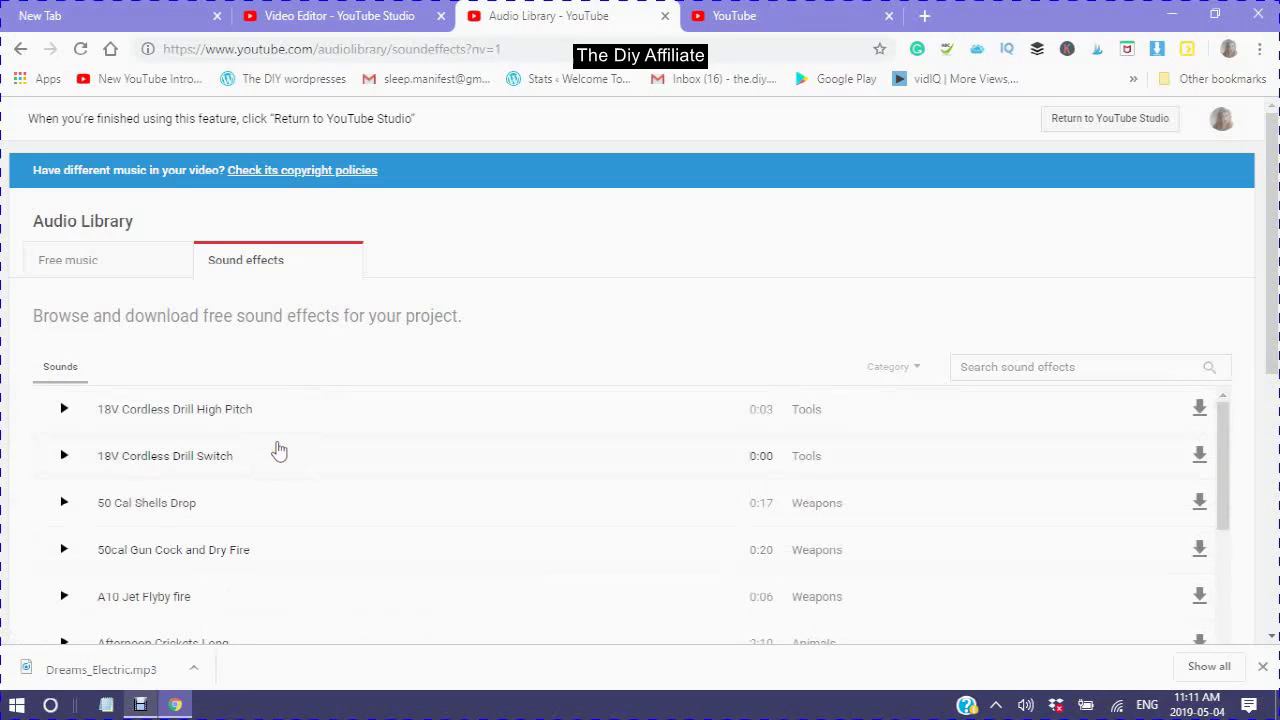
scroll(217, 480, down, 1)
scroll(217, 481, down, 4)
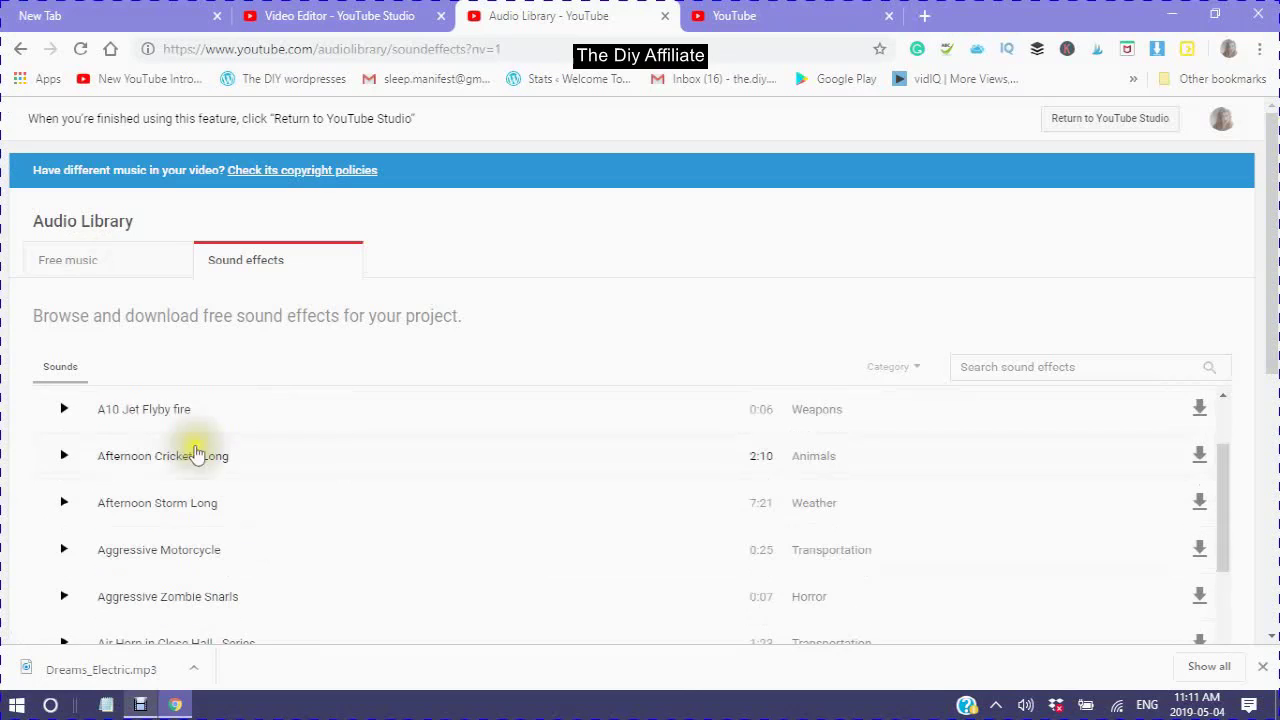
Step: Return to the video editor and view the timeline rows for the audio, end screen and blur
click(308, 18)
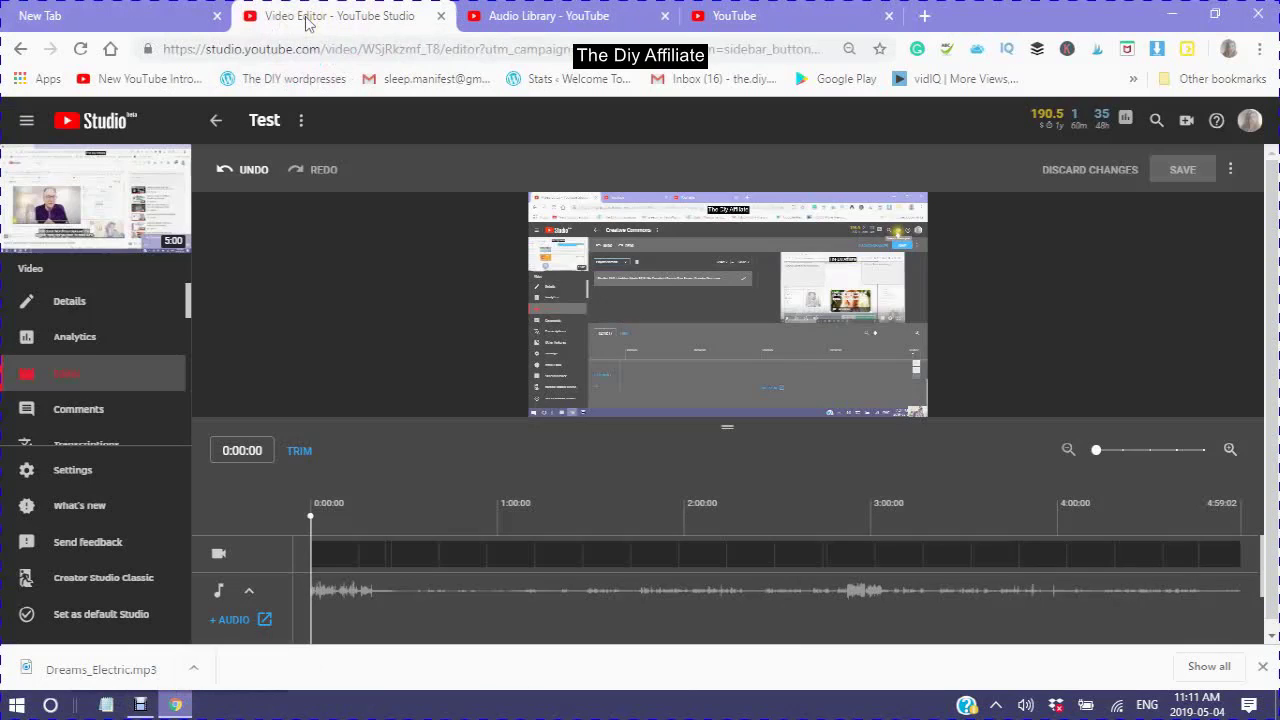
scroll(323, 598, down, 3)
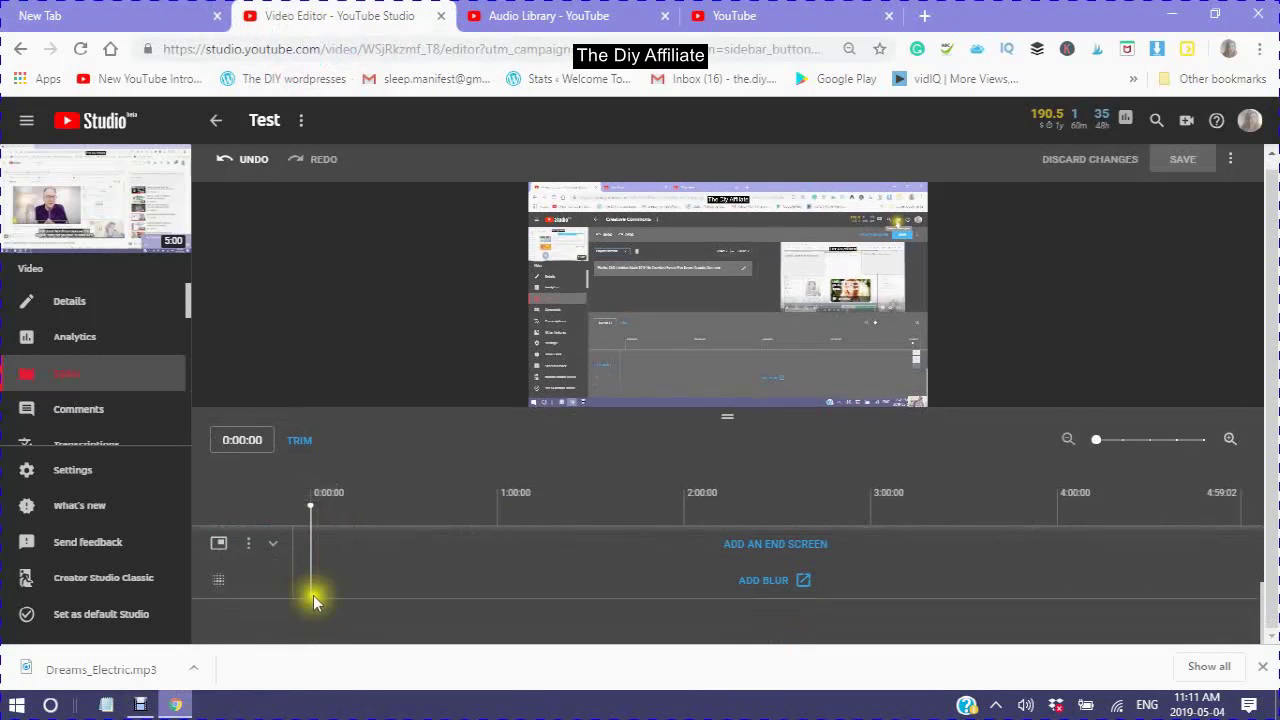
scroll(299, 600, up, 3)
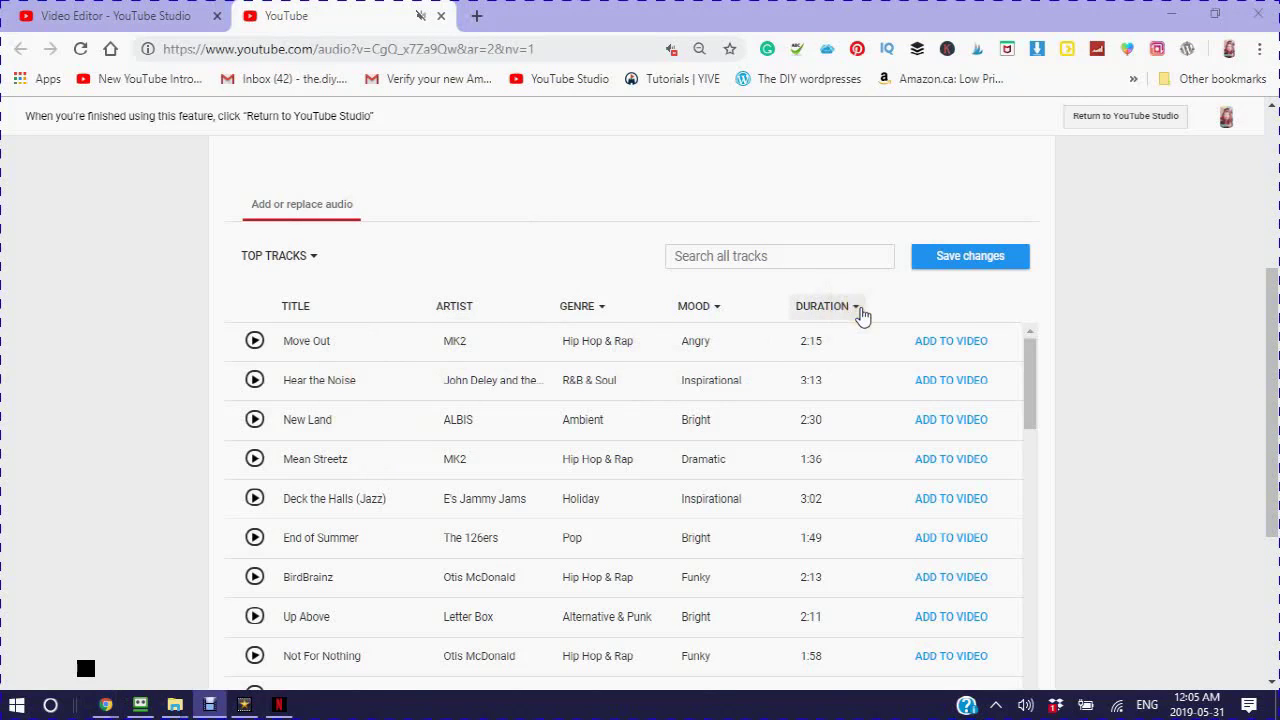
Step: Show the duration filter options for the list of top tracks on the add-audio page
click(857, 316)
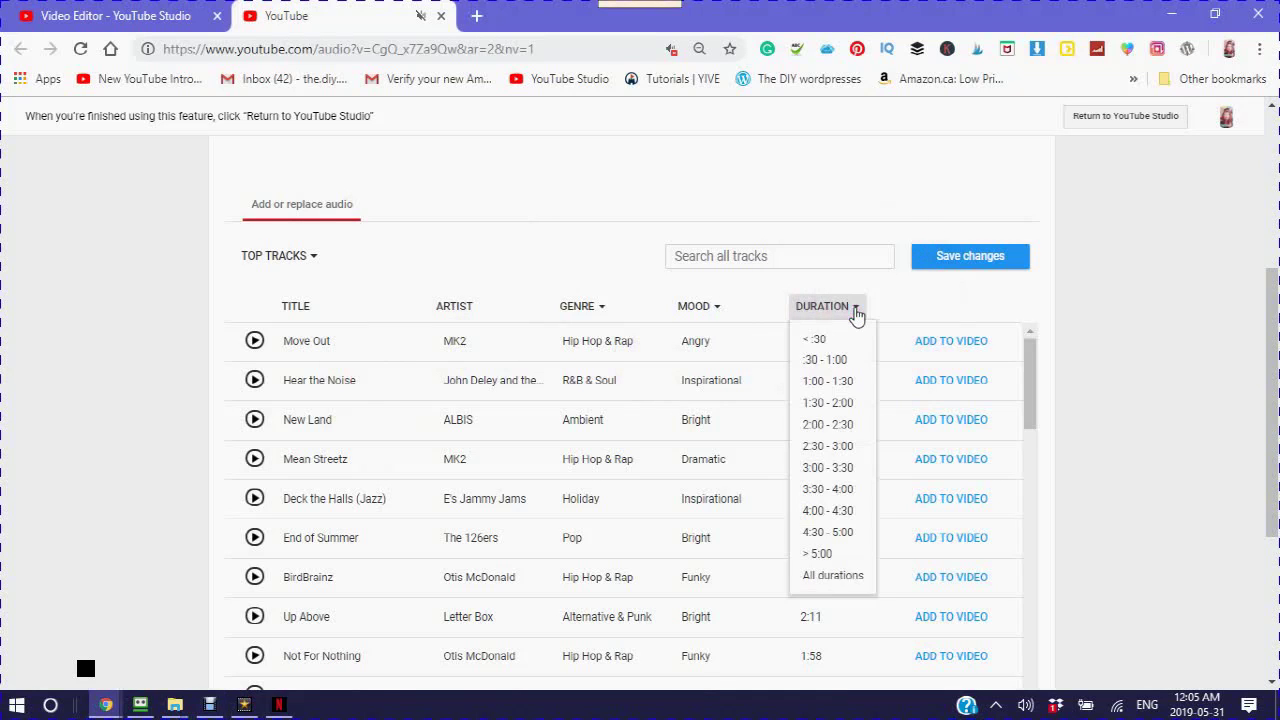